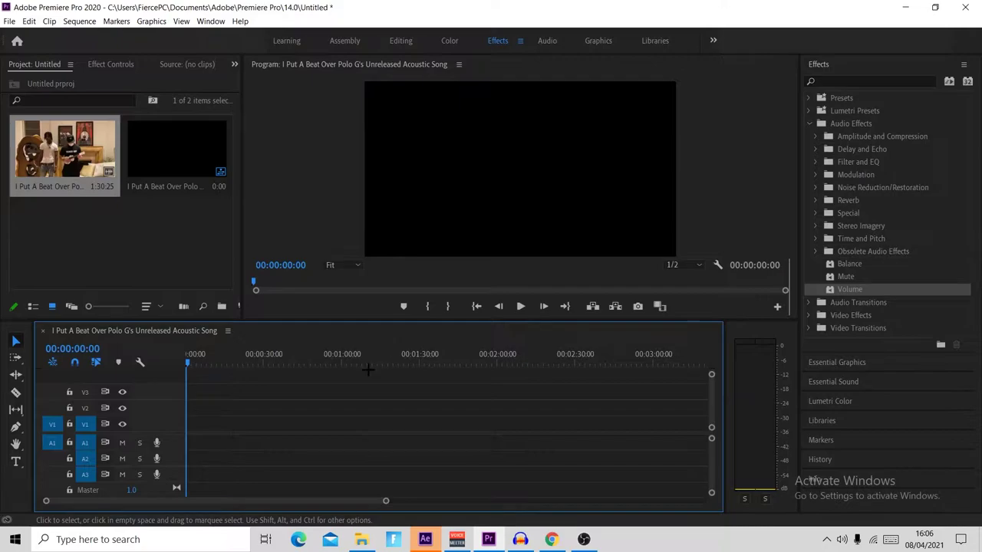
Place the song clip on the timeline, unlink it and delete its video portion.
drag(65, 150, 246, 430)
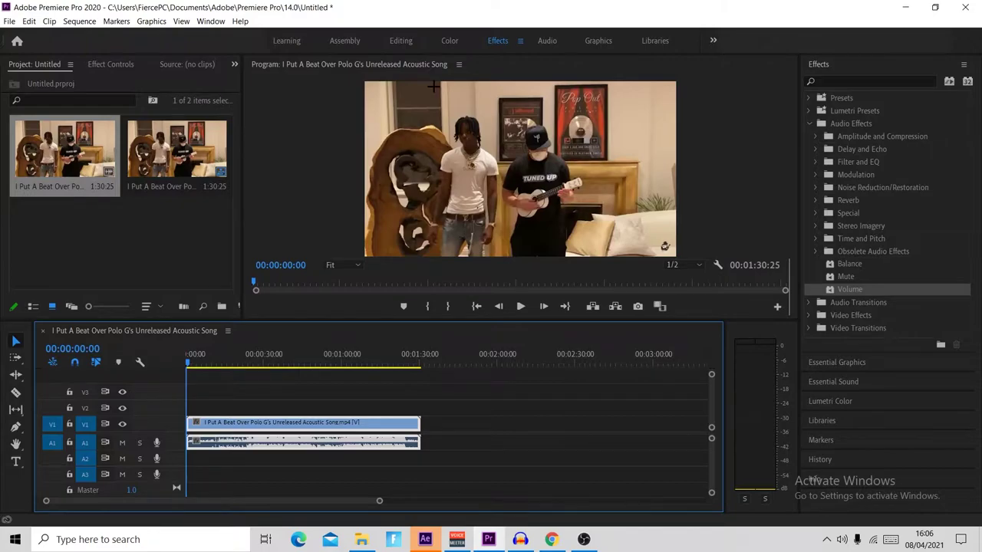
right_click(329, 422)
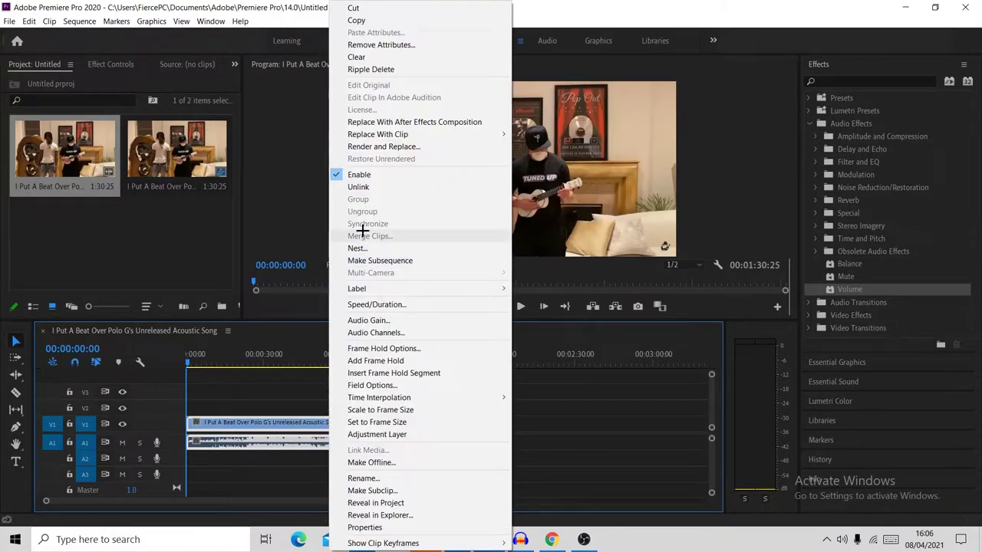
click(354, 187)
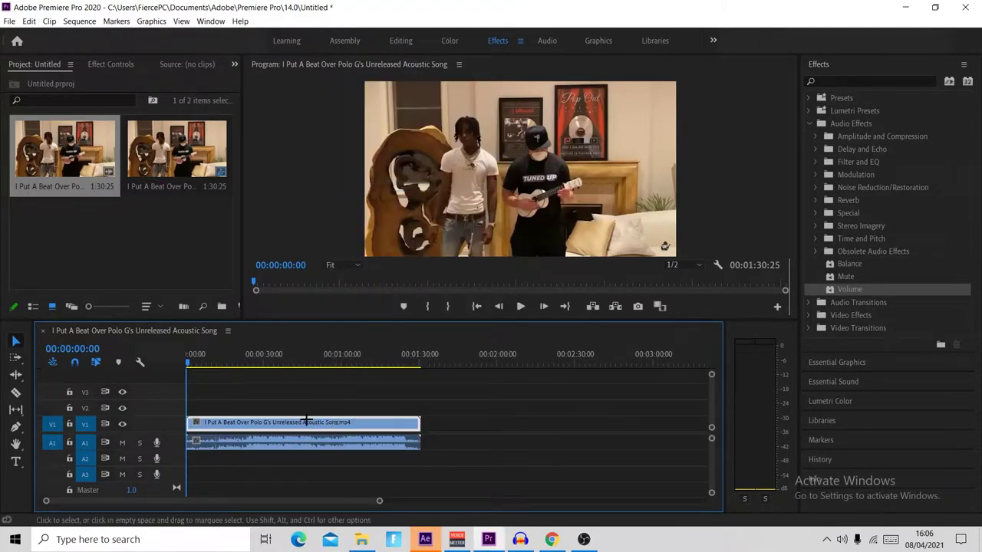
click(360, 420)
key(Delete)
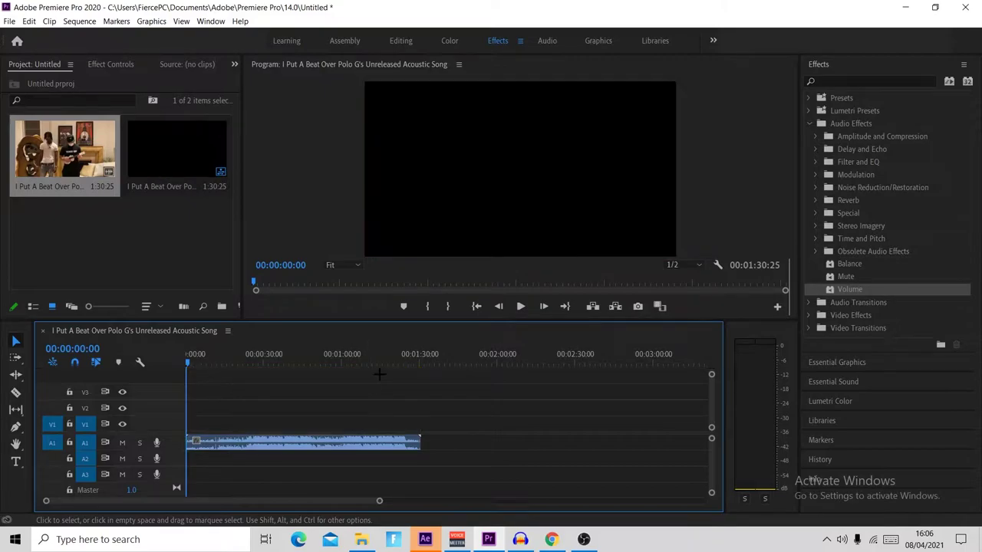
Play back the remaining song audio, then return to the sequence start.
click(520, 306)
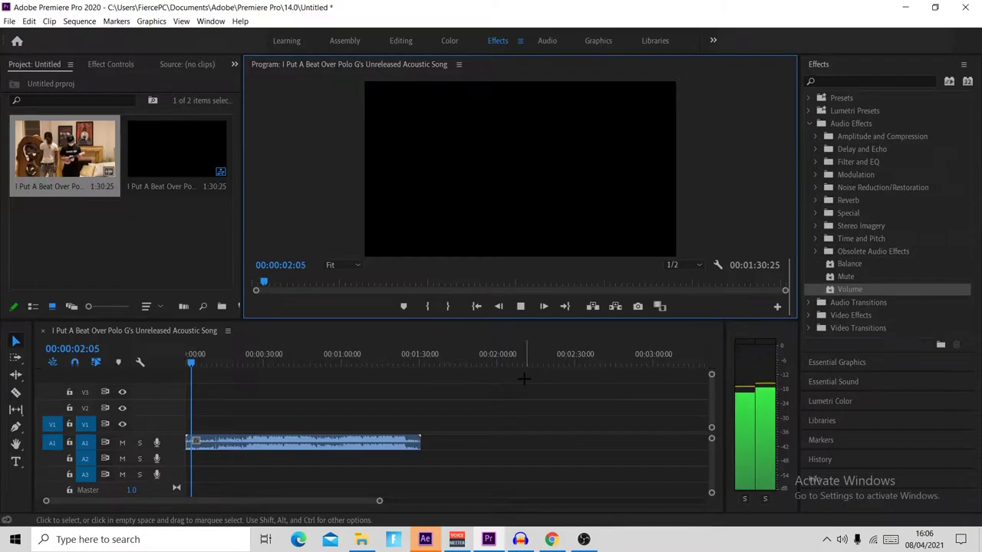
click(520, 306)
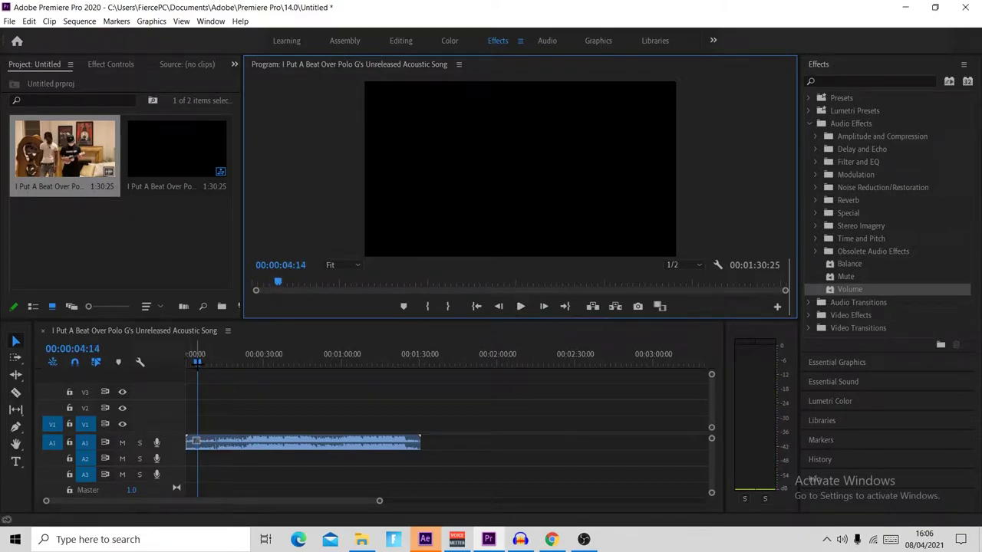
drag(197, 363, 186, 362)
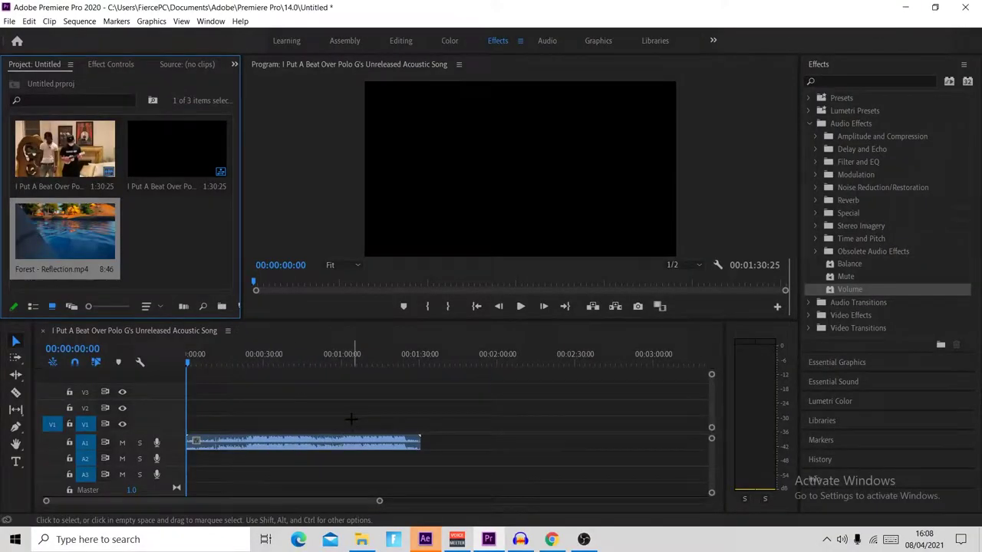
Place Forest - Reflection.mp4 at the start of V1 and set its Scale to 35.
drag(55, 244, 201, 427)
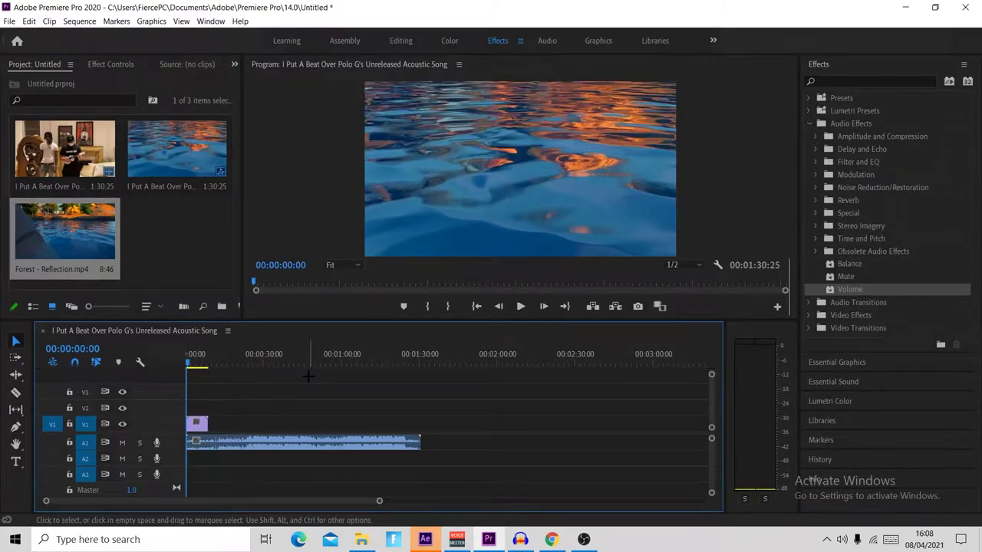
click(125, 64)
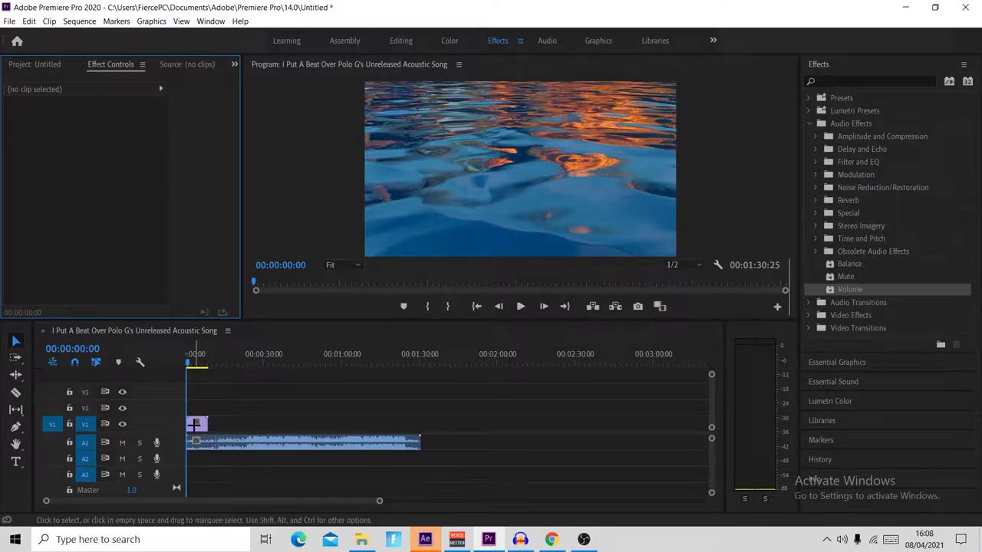
click(195, 425)
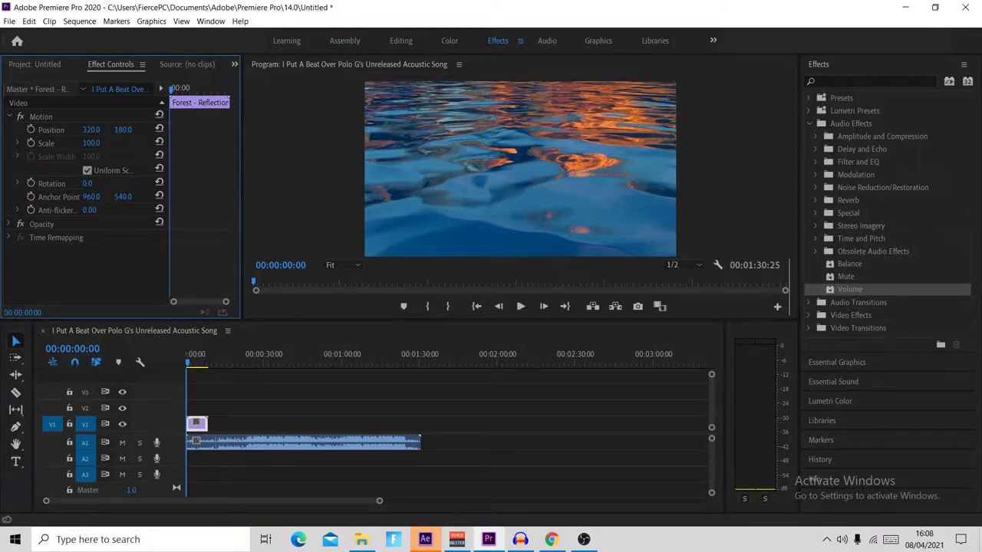
drag(91, 143, 42, 142)
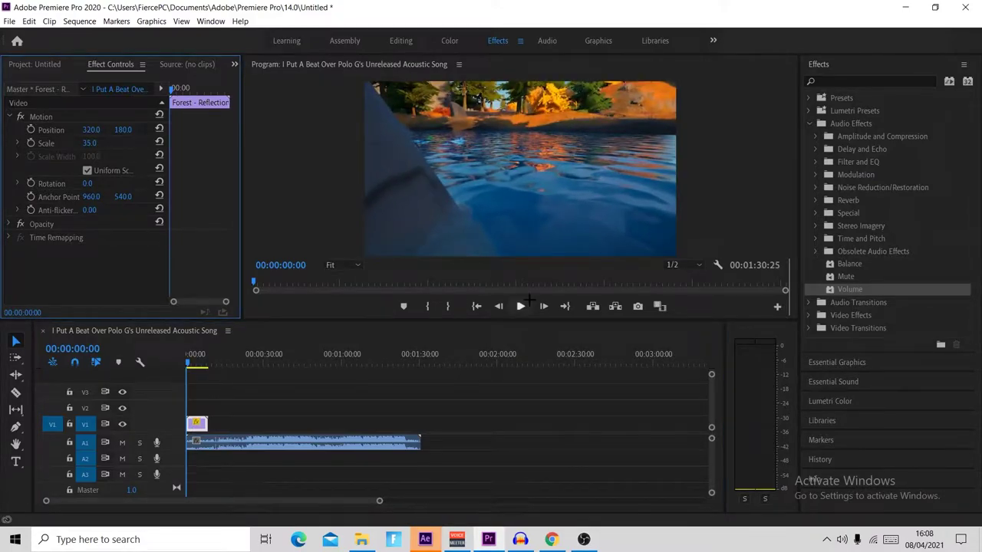
Preview the scaled forest intro and return the playhead to the sequence start.
click(696, 267)
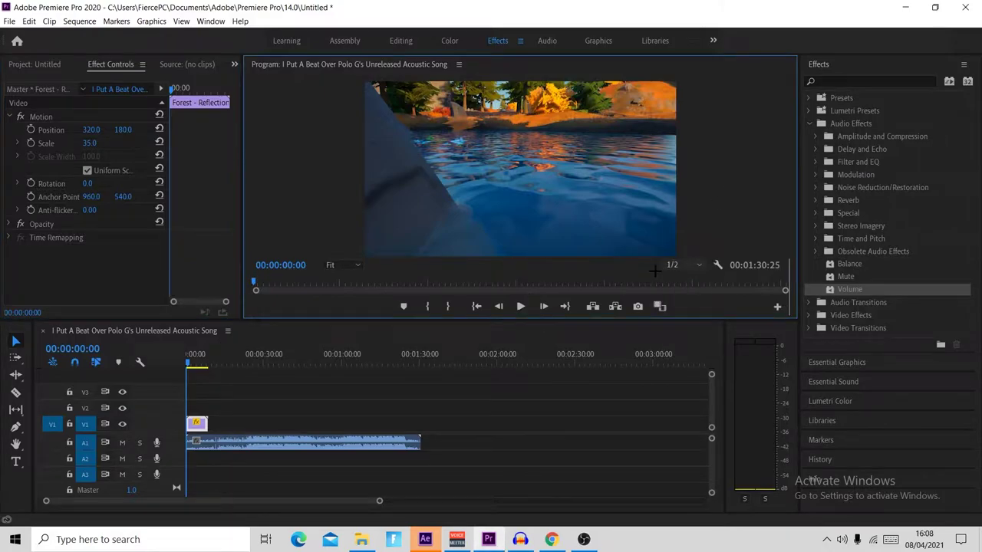
click(520, 306)
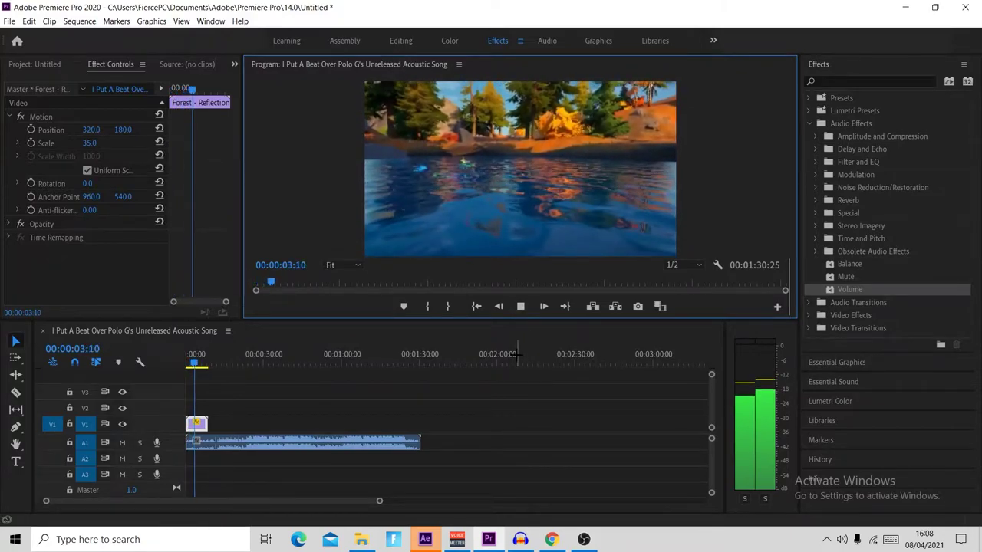
click(520, 306)
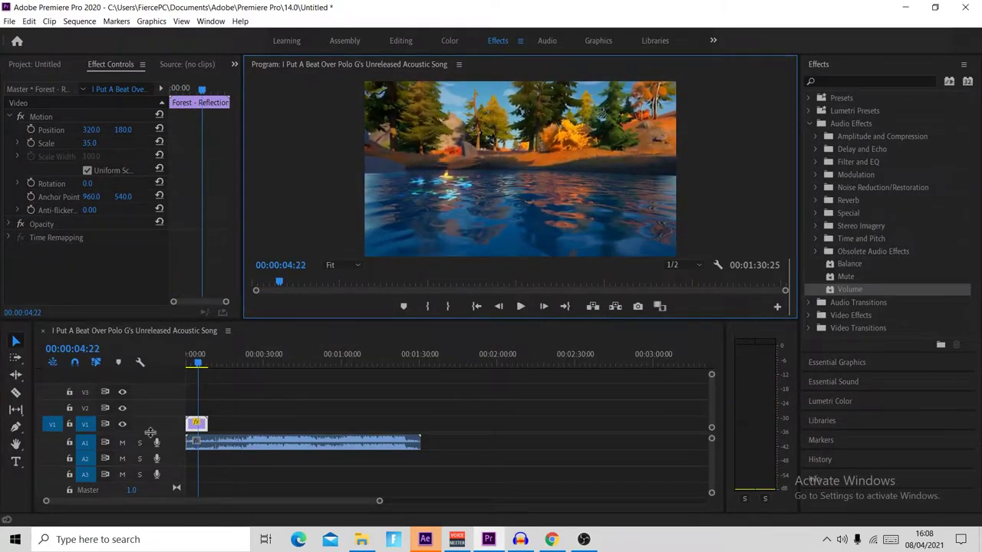
click(198, 362)
drag(198, 362, 187, 362)
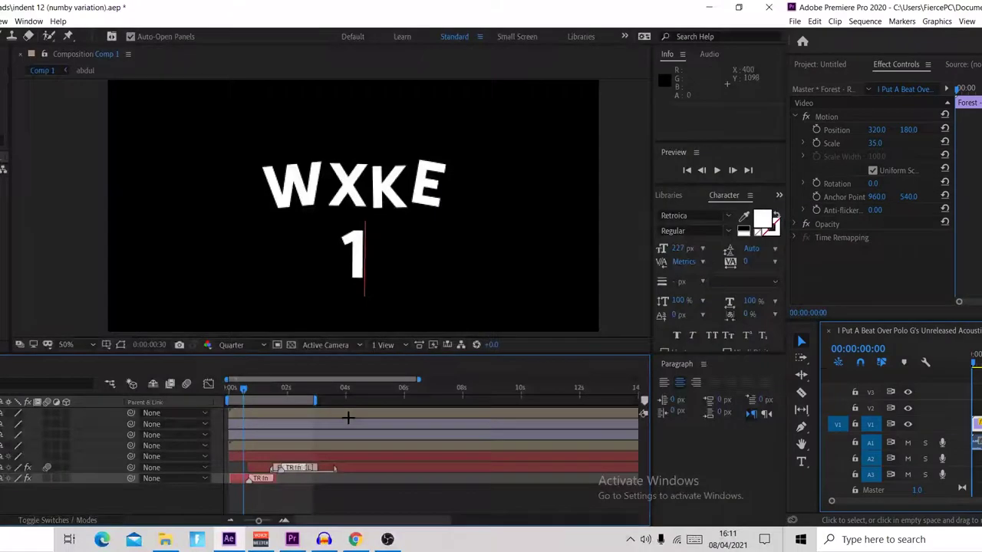
Change the title text from 'WXKE 1' to 'WXKE' and save the indent 12 project.
key(BackSpace)
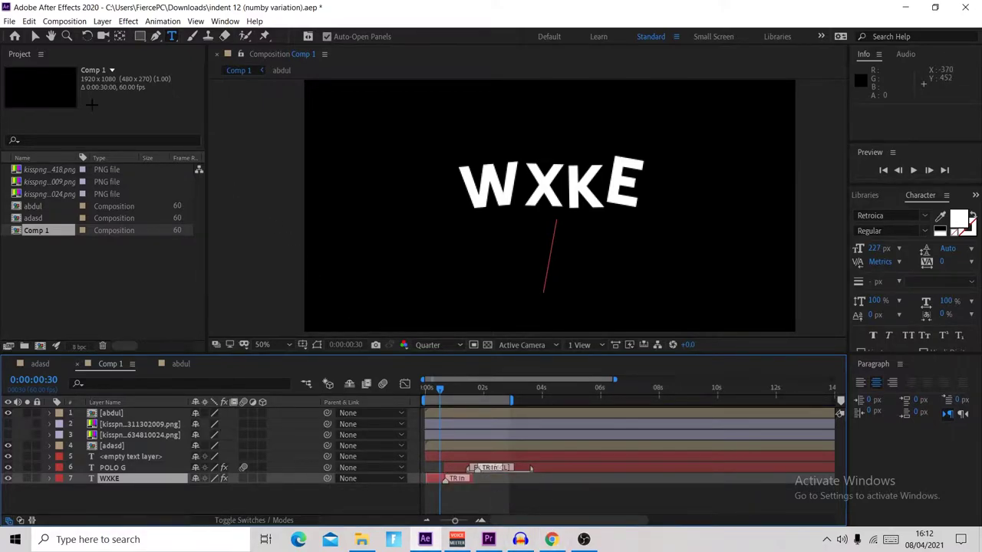
click(10, 20)
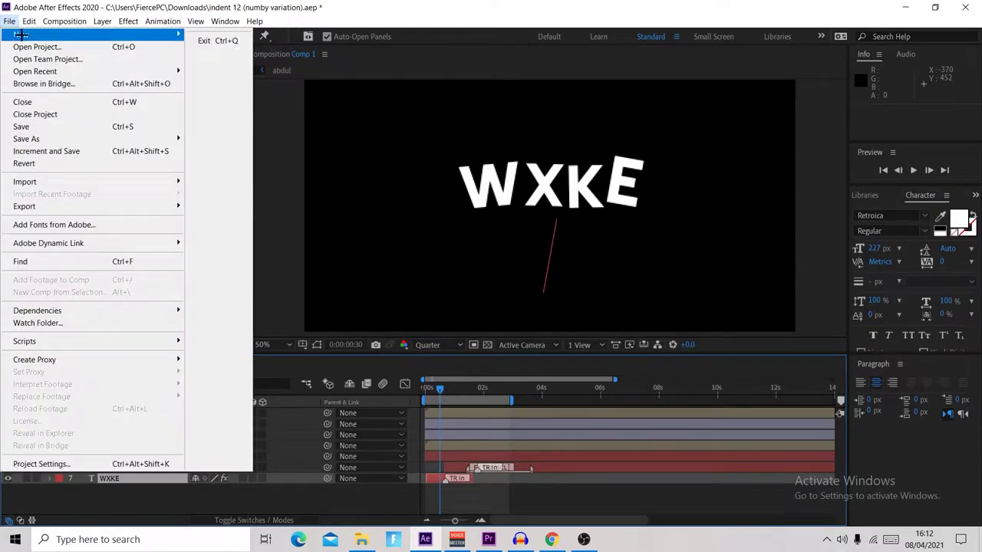
click(53, 125)
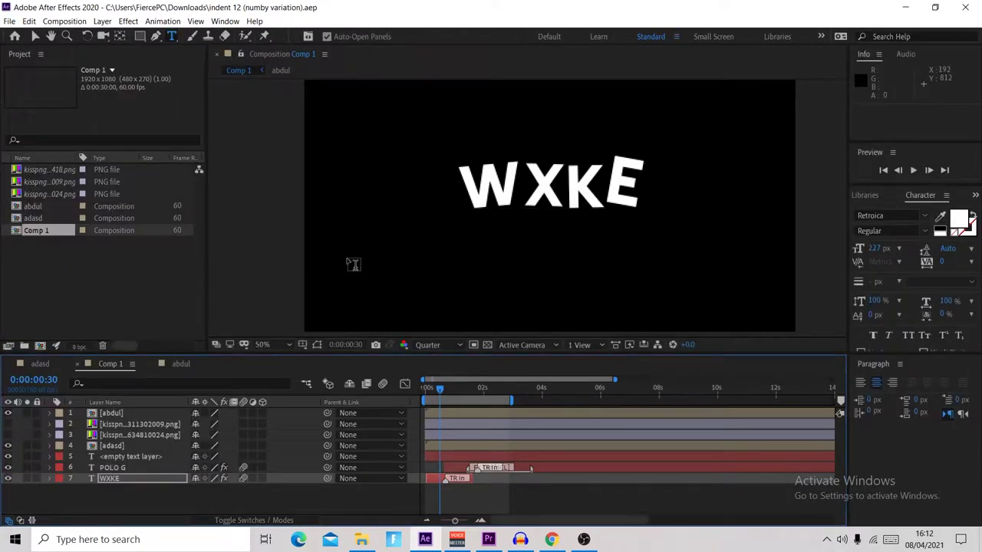
key(Caps_Lock)
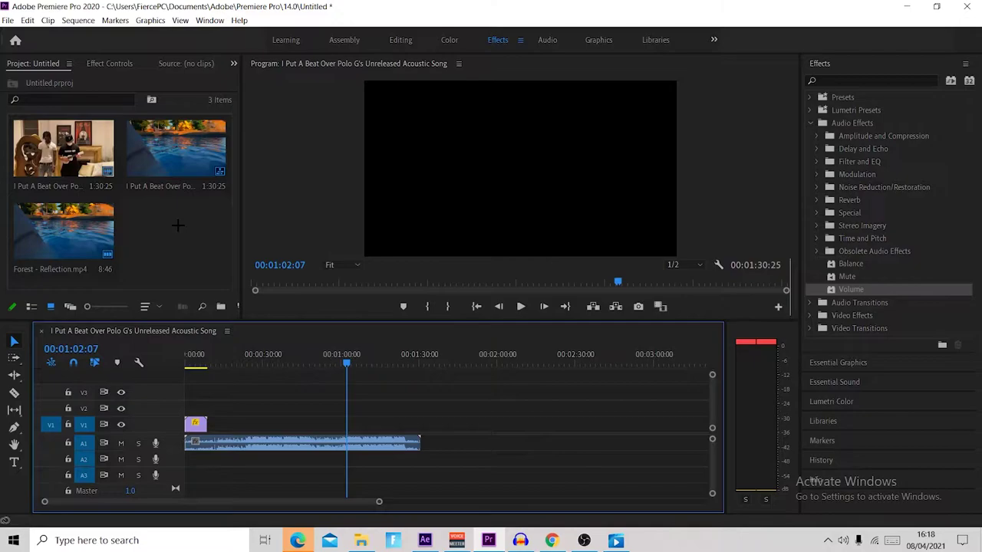
Import Comp 1 from the indent 12 After Effects project into the Premiere project bin.
right_click(177, 225)
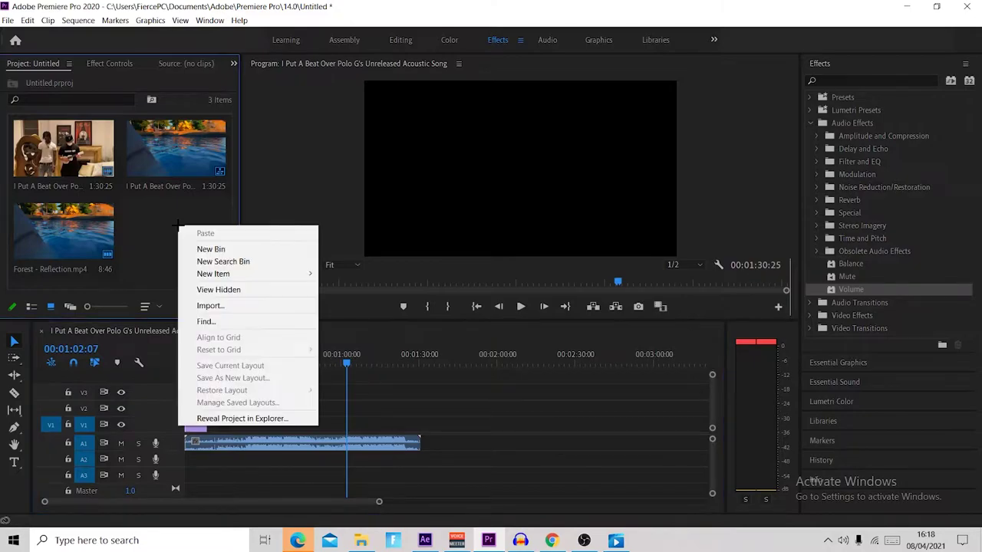
click(224, 306)
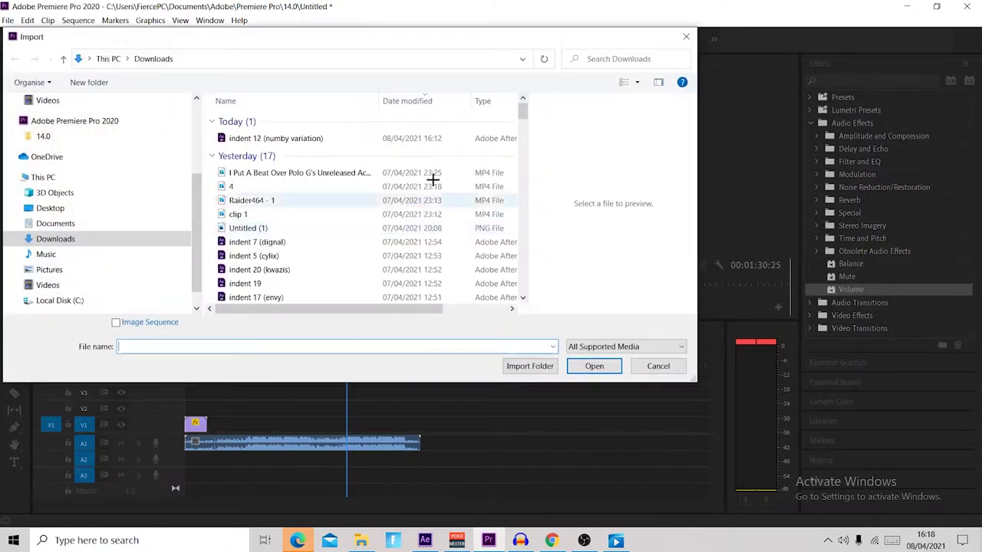
double_click(315, 139)
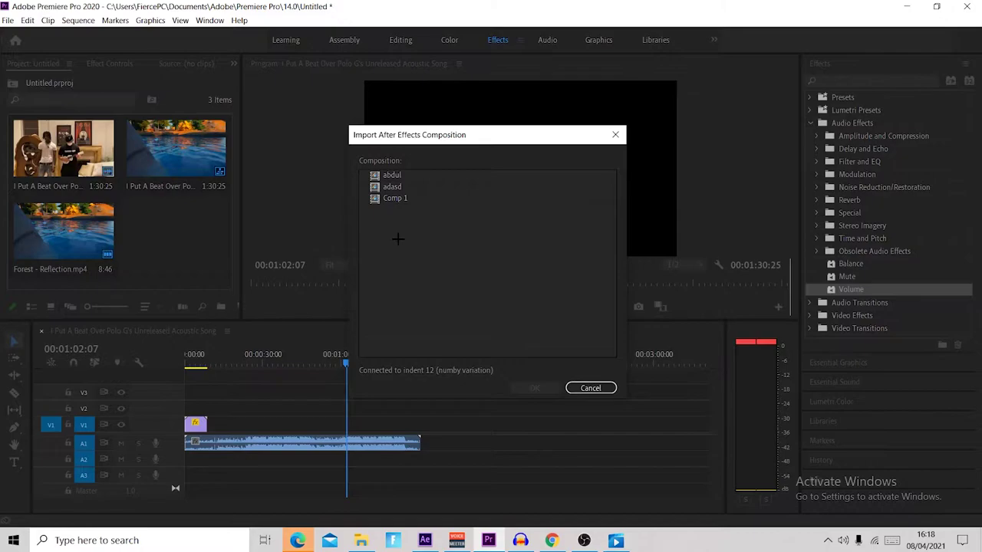
click(394, 199)
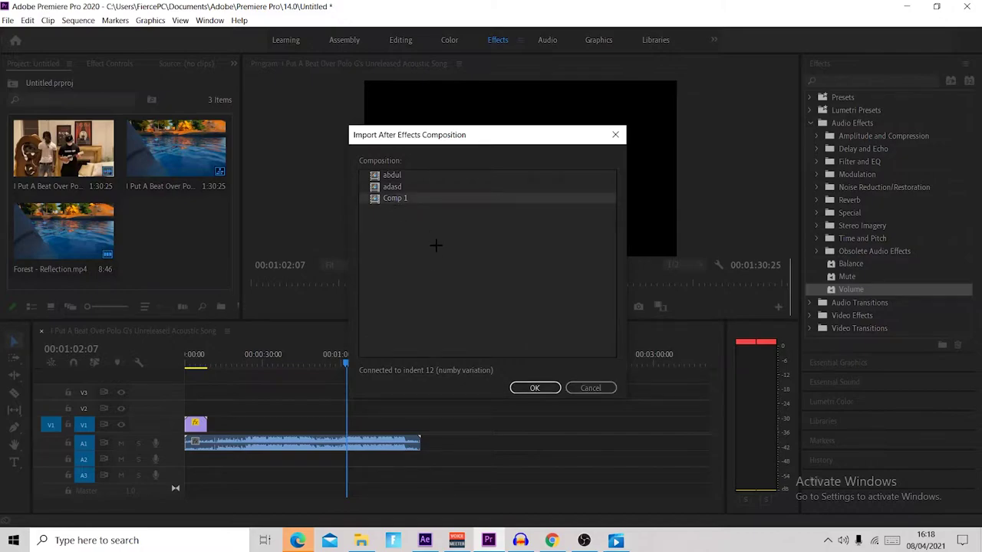
click(537, 389)
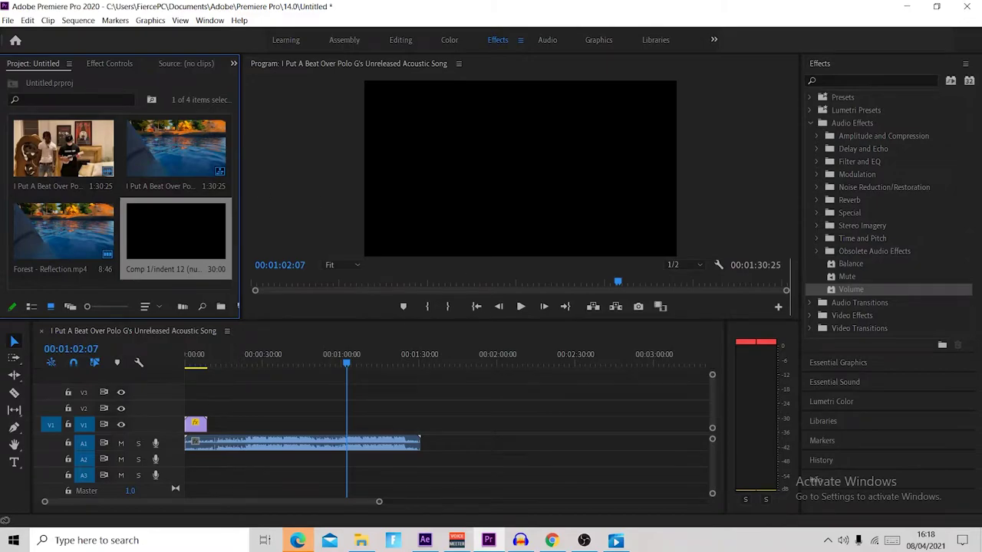
Place Comp 1 on V2 at the sequence start and scale the POLO G title to 30.
drag(176, 230, 222, 407)
drag(356, 360, 189, 362)
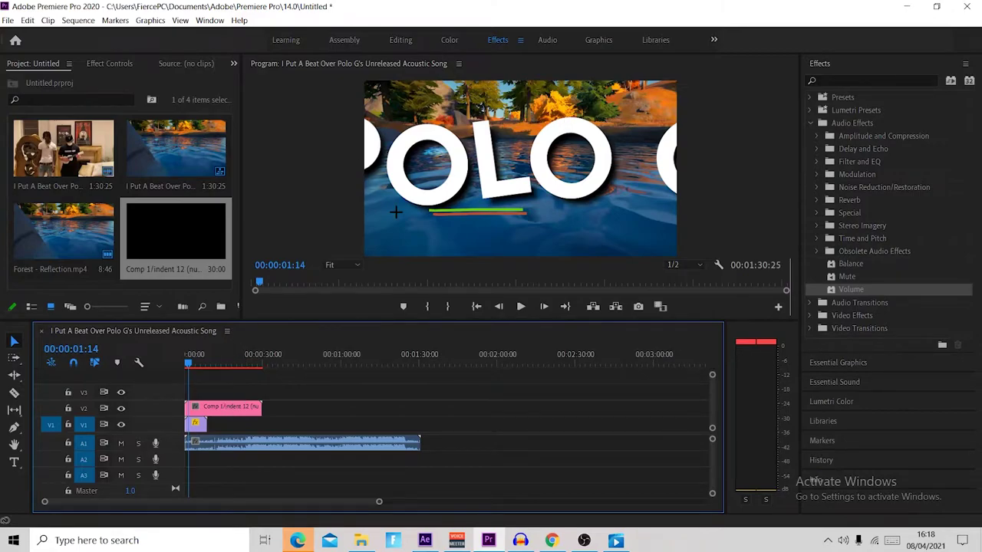
click(230, 409)
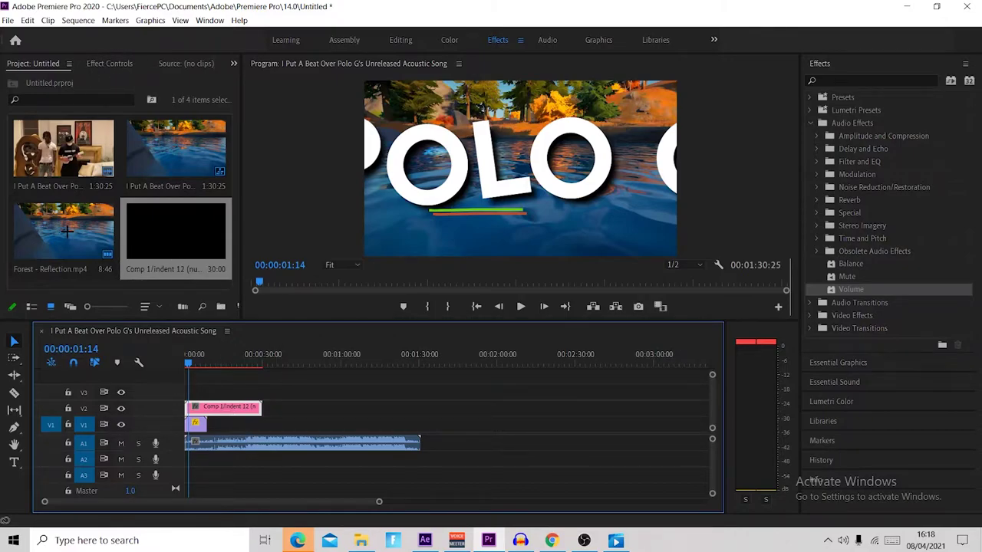
click(111, 63)
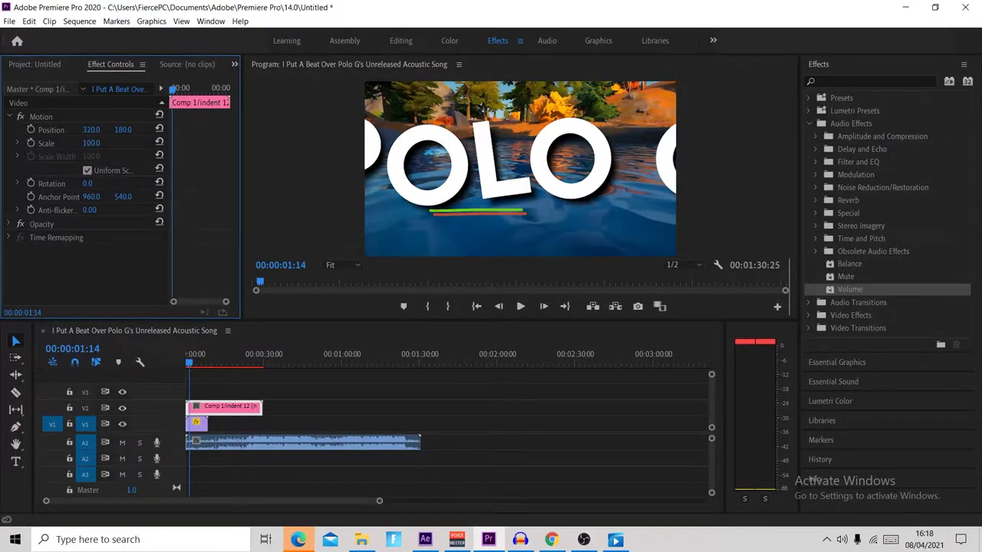
mouse_move(90, 143)
mouse_down()
mouse_move(68, 142)
mouse_move(93, 143)
mouse_up()
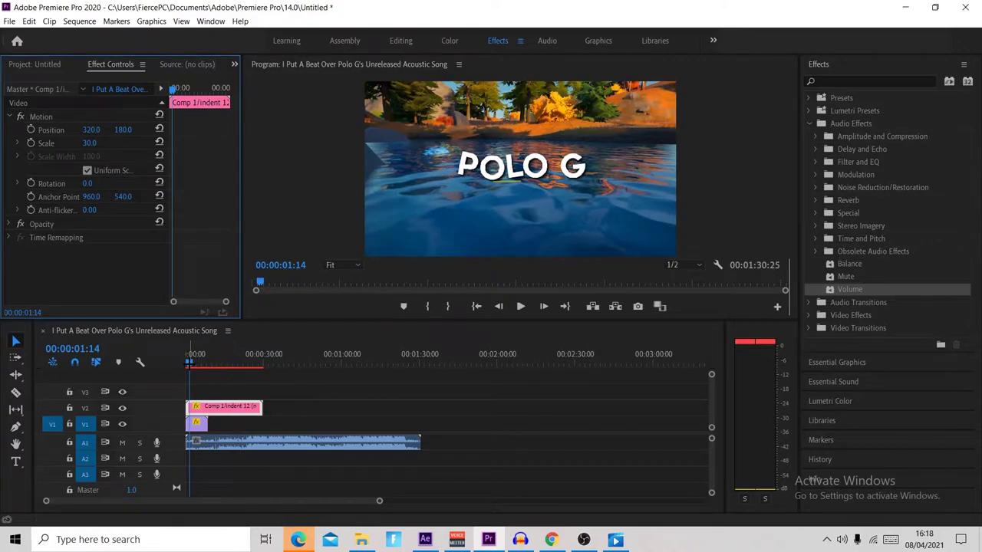
Play the sequence from the beginning to preview the small title over the forest.
click(189, 362)
key(Home)
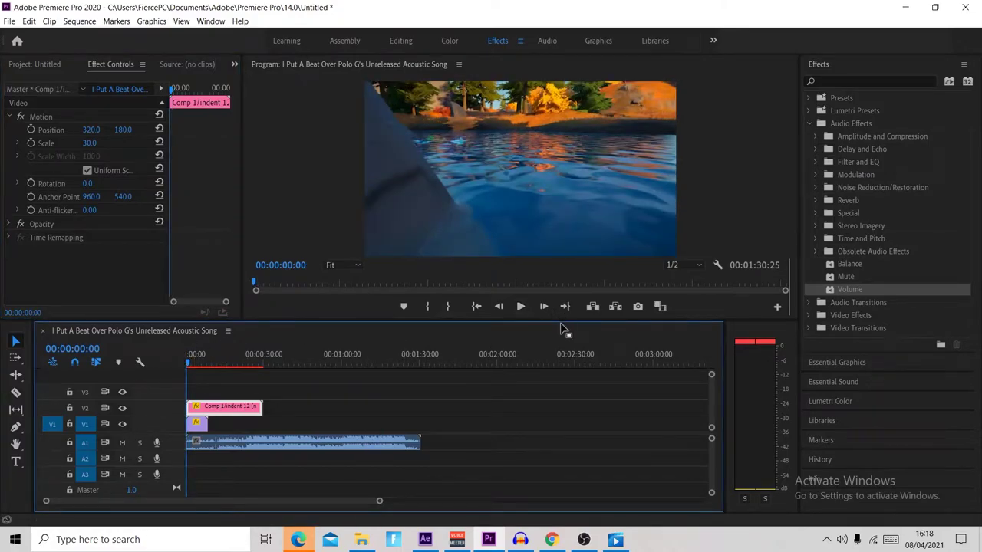
key(space)
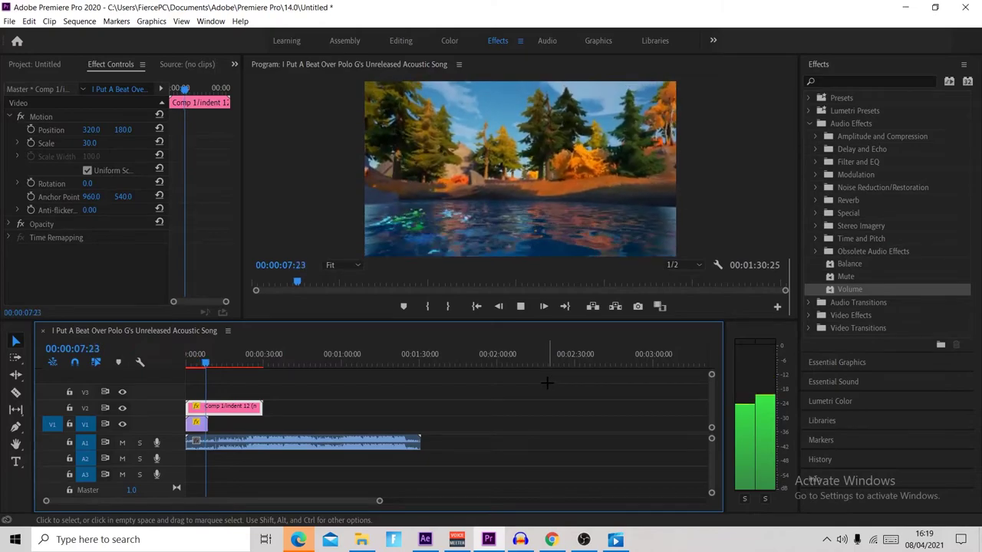
Speed up the Forest - Reflection clip on V1 via Speed/Duration and replay the shortened intro.
key(space)
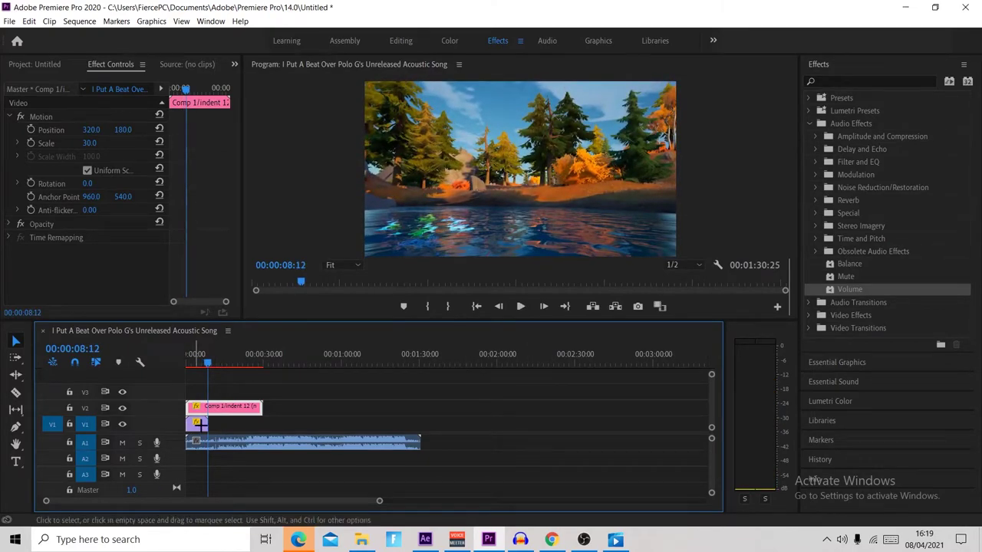
drag(208, 362, 198, 380)
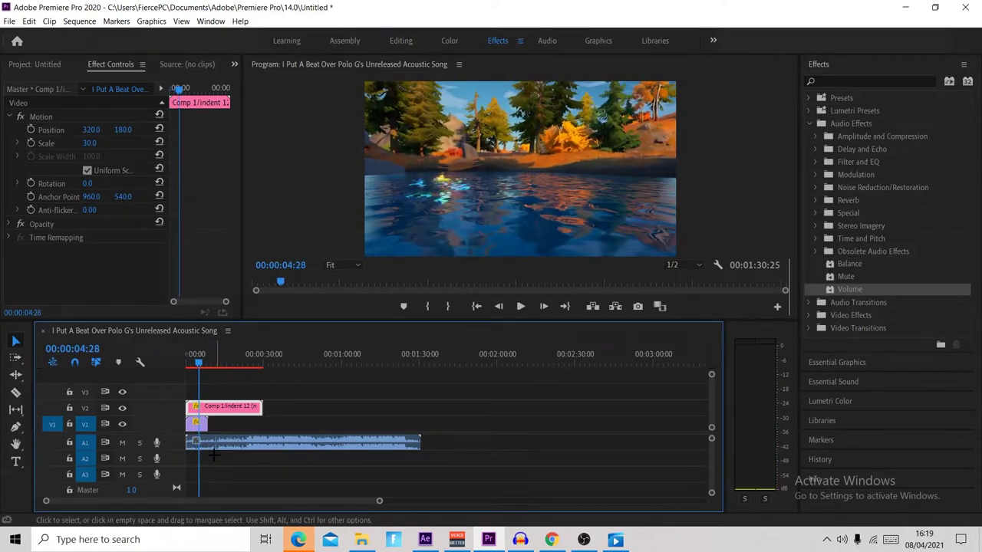
click(197, 423)
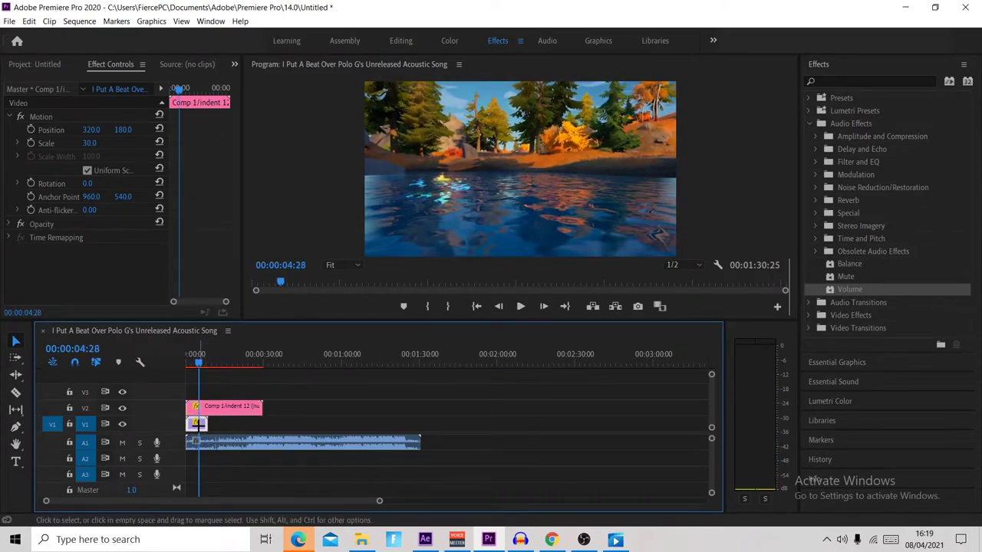
right_click(197, 423)
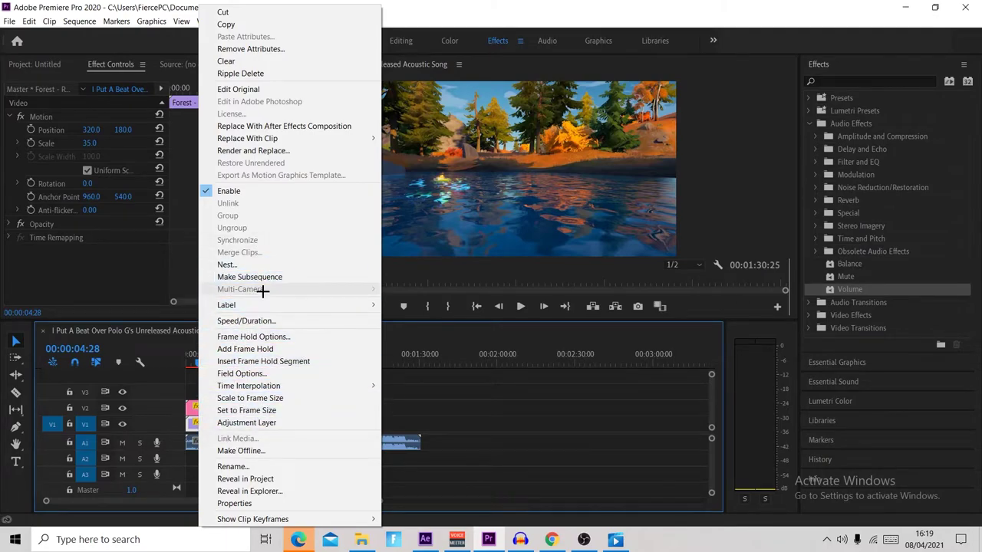
click(273, 321)
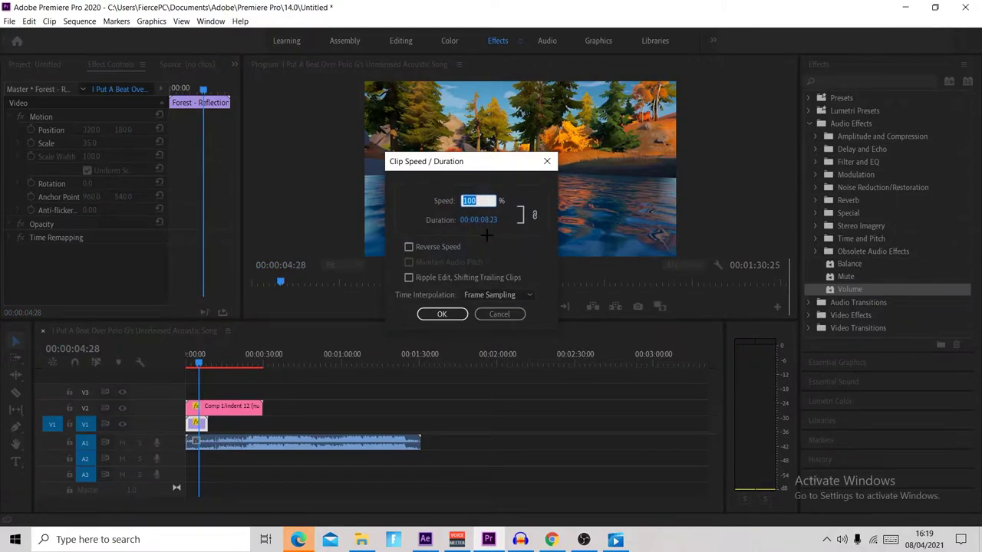
click(500, 314)
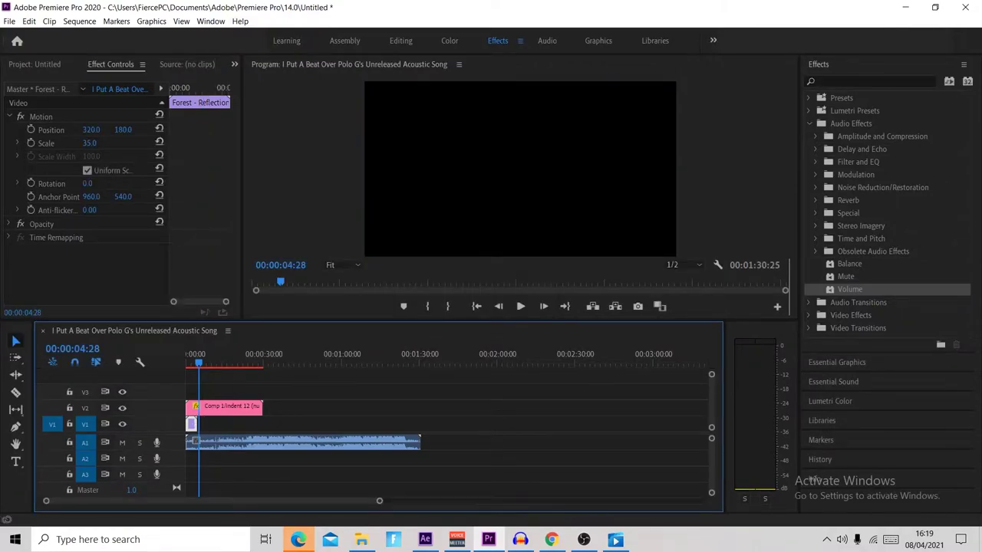
drag(198, 361, 188, 361)
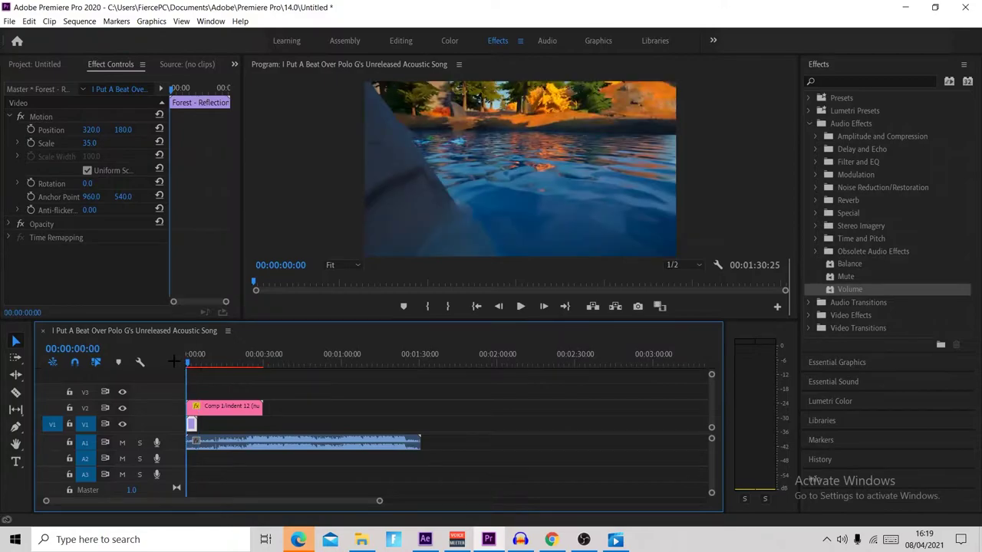
key(space)
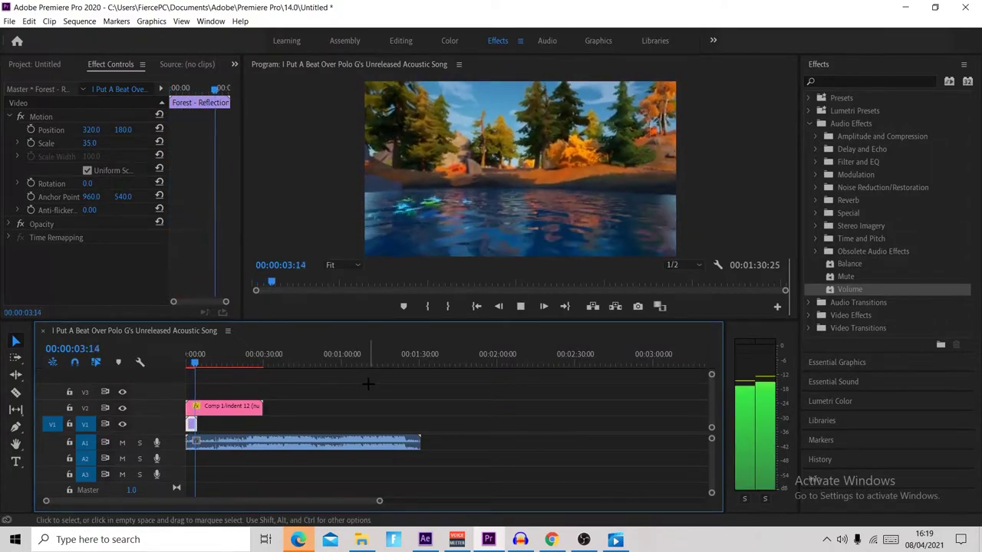
Razor-cut the POLO G title at the forest intro's end and delete the trailing piece.
key(space)
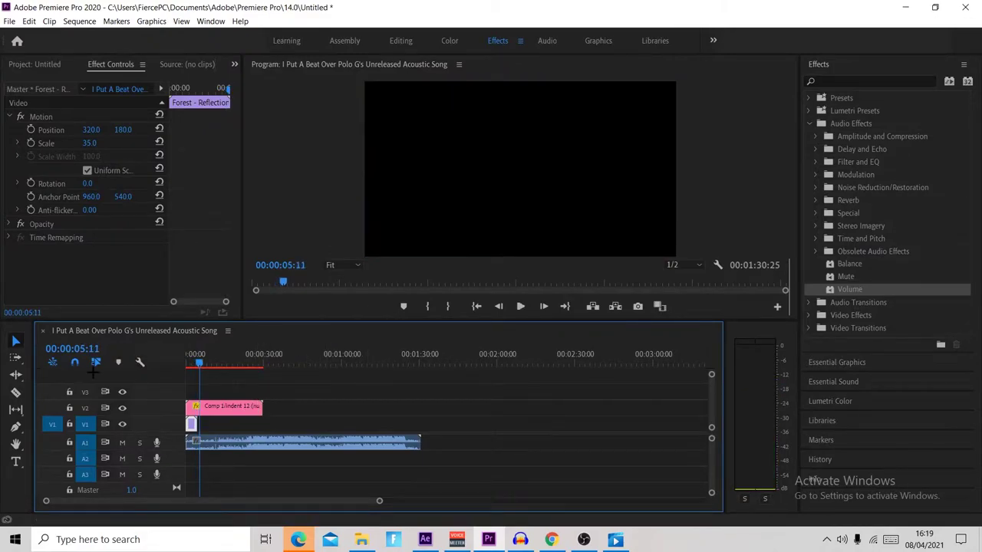
click(16, 392)
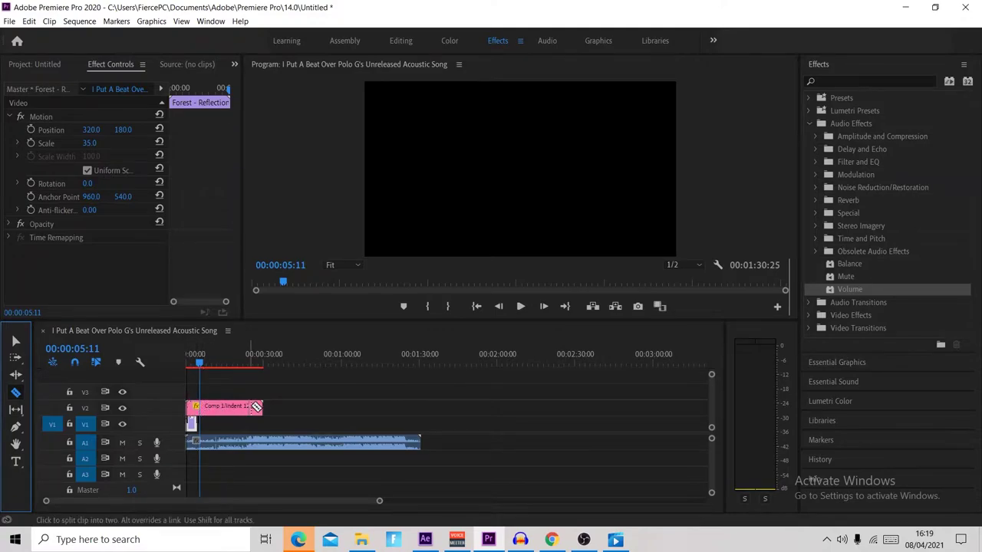
click(190, 358)
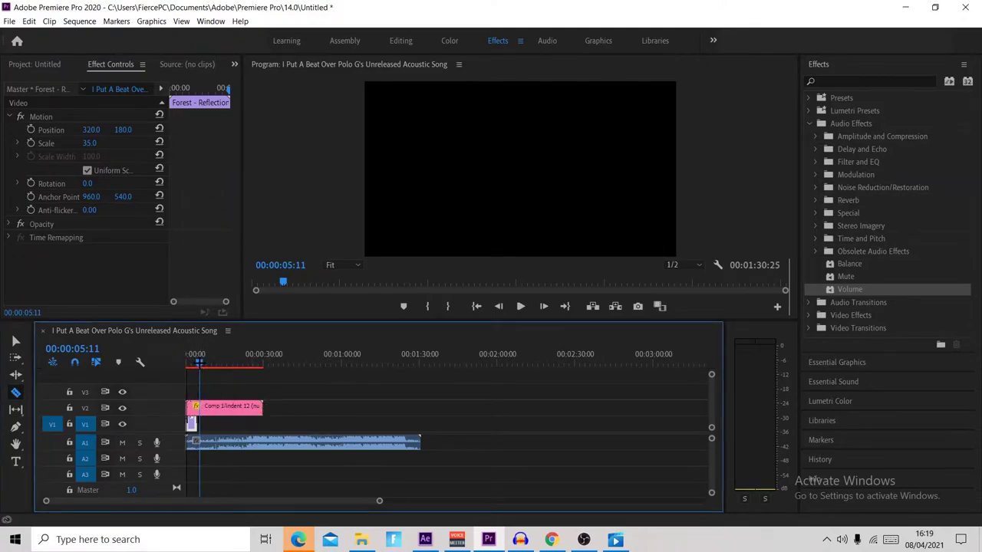
key(space)
key(space)
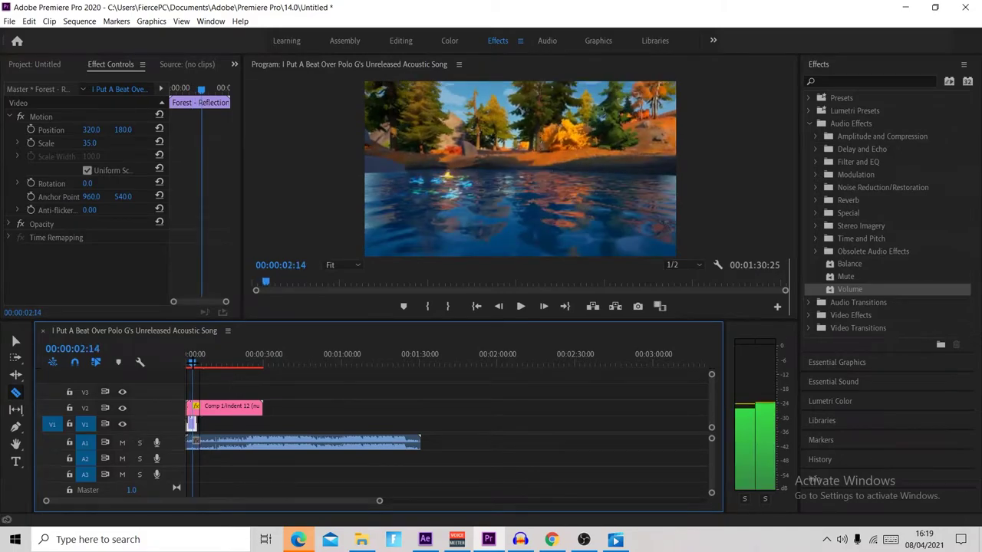
key(space)
key(space)
key(space)
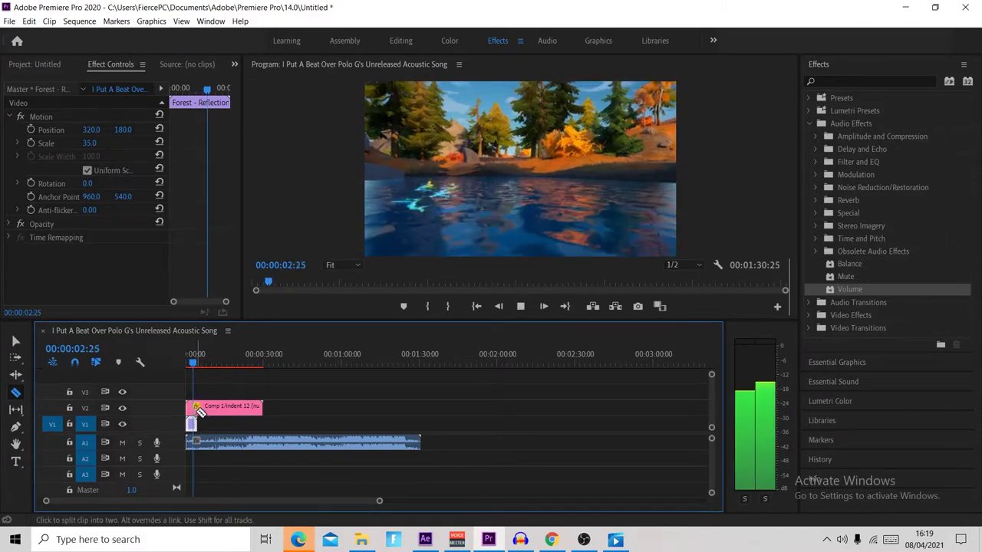
key(space)
click(25, 343)
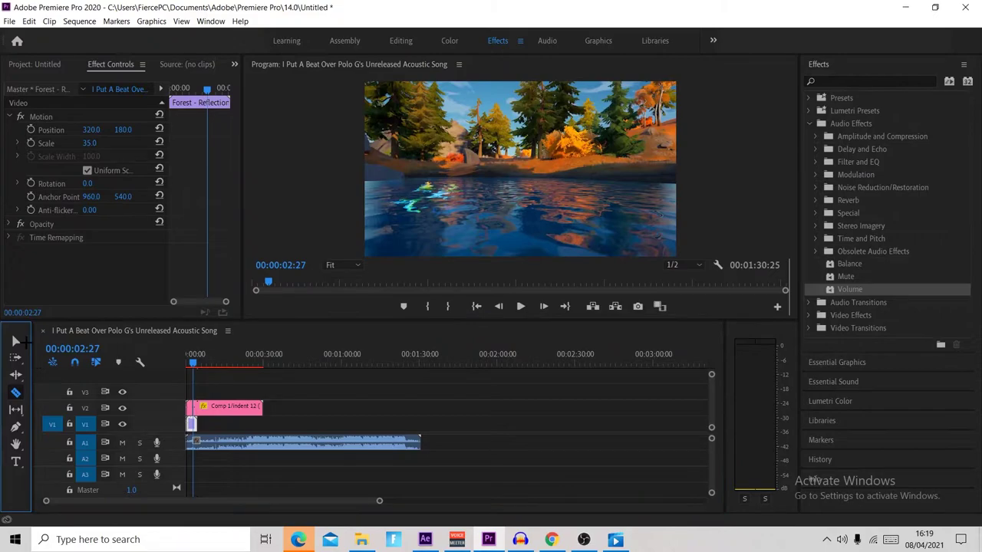
click(17, 342)
click(244, 407)
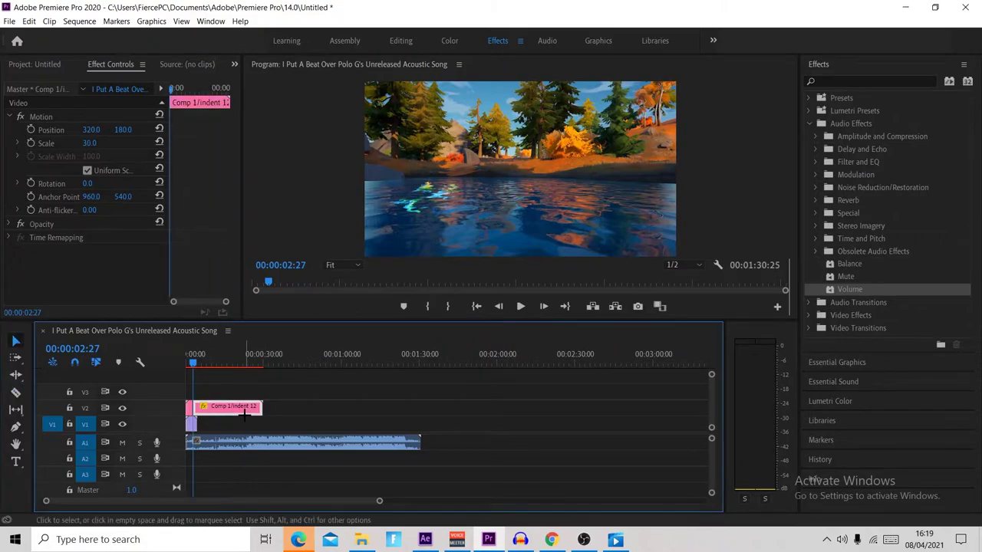
key(Delete)
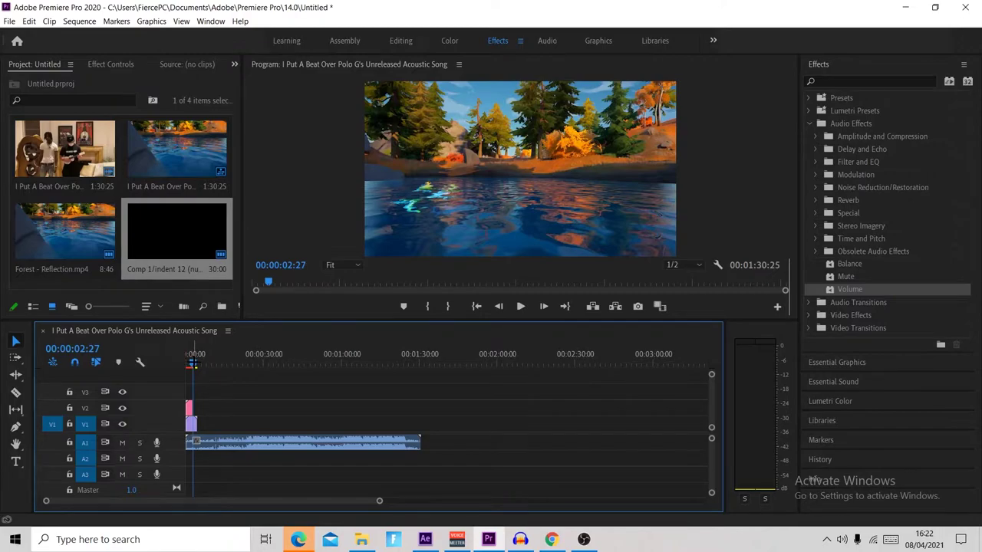
drag(193, 363, 228, 363)
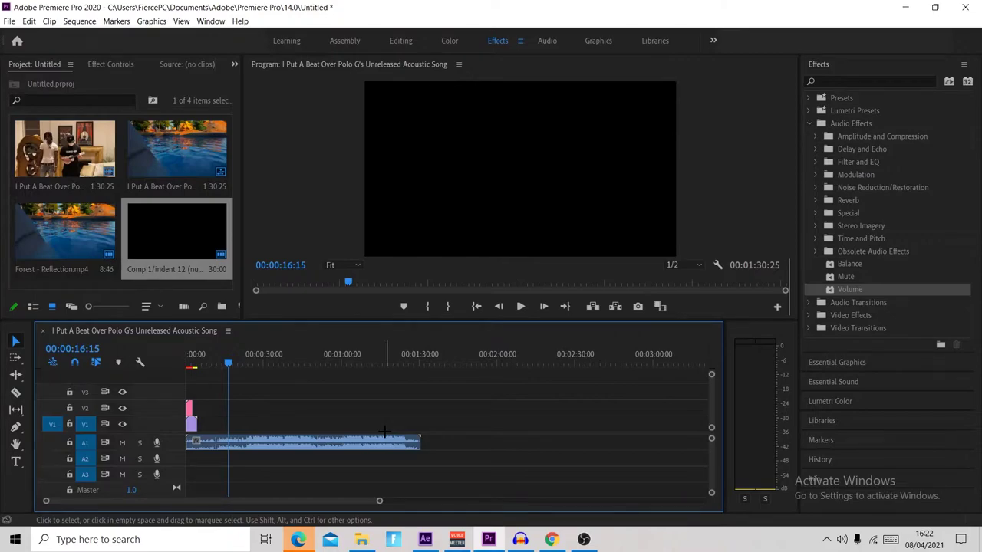
key(space)
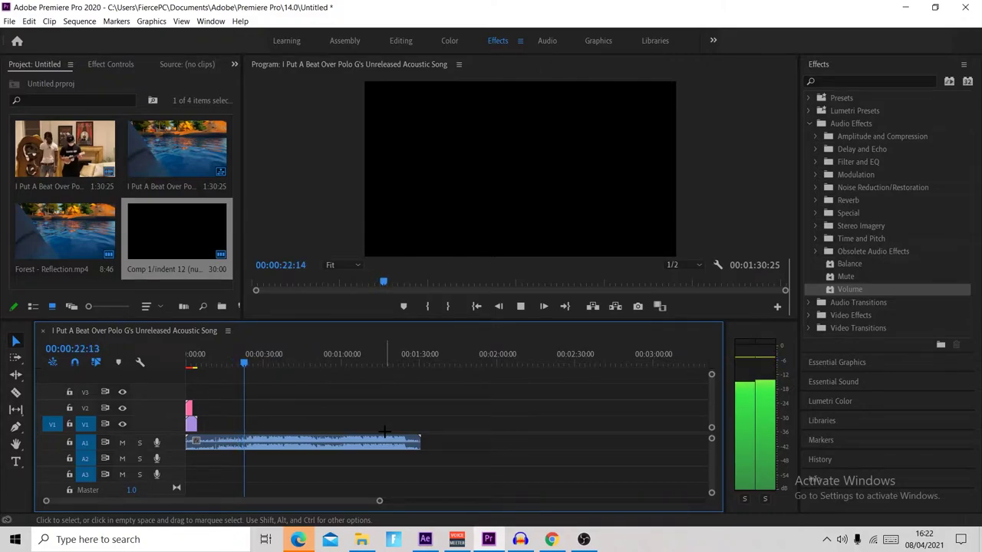
key(space)
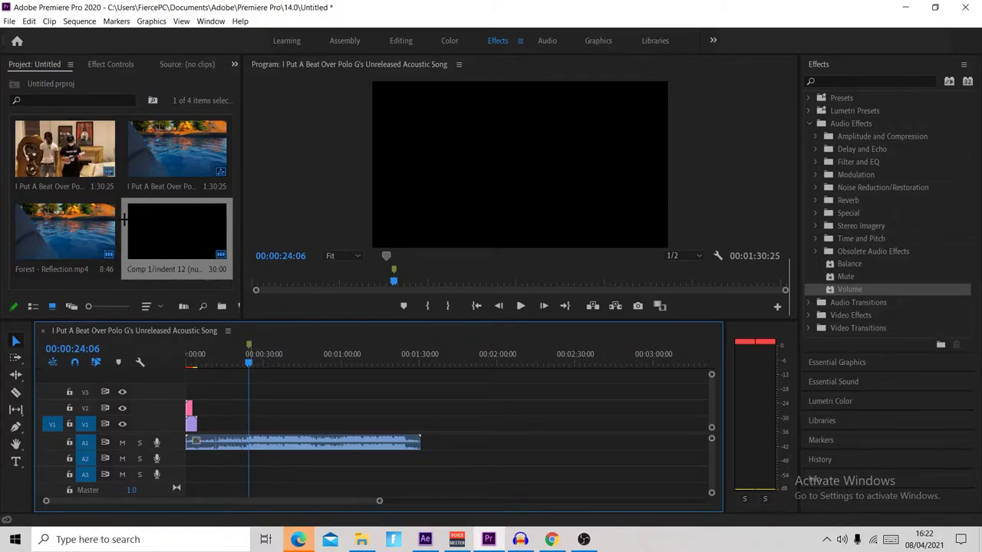
Import 4.mp4, Raider464 - 1.mp4 and clip 1.mp4, then drop clip 1.mp4 on V1 after the intro.
right_click(113, 286)
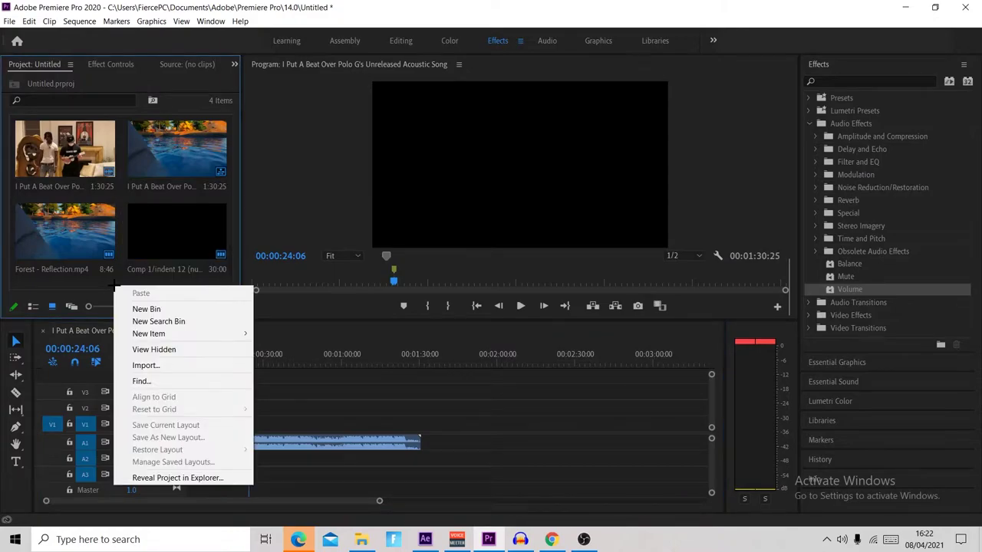
click(100, 283)
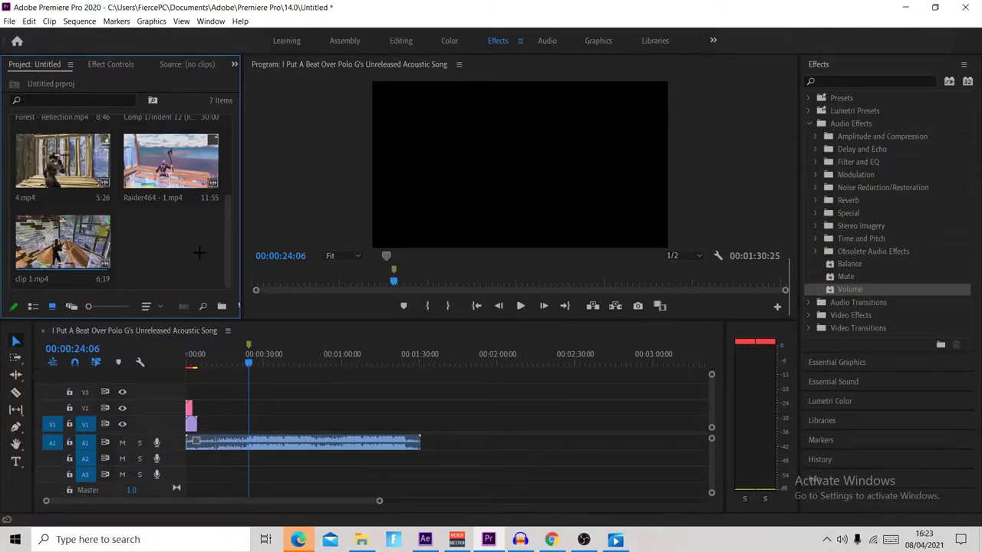
drag(38, 235, 208, 424)
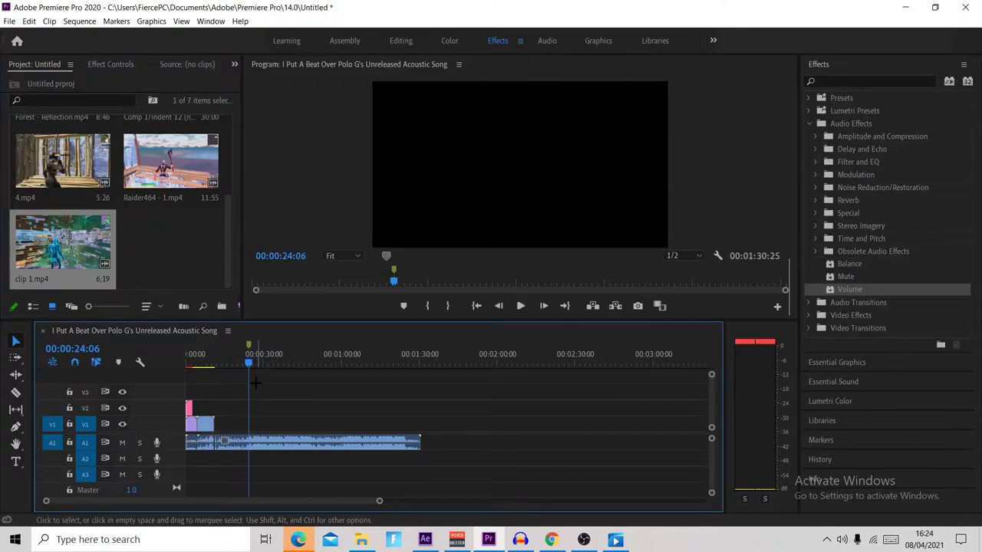
Undo the V1 drop, put clip 1.mp4 on V2 instead, and shift it to start near 00:00:20.
key(ctrl+z)
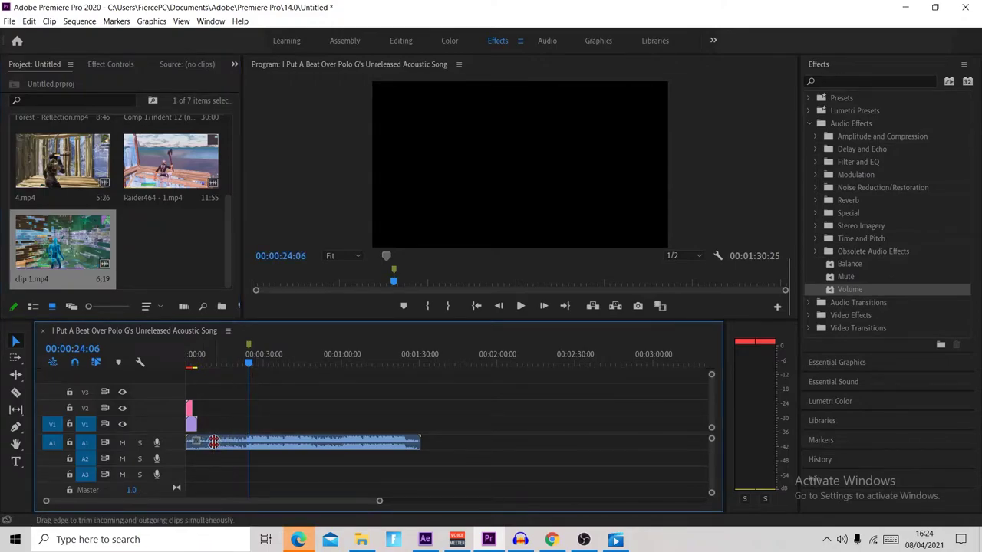
drag(81, 250, 209, 408)
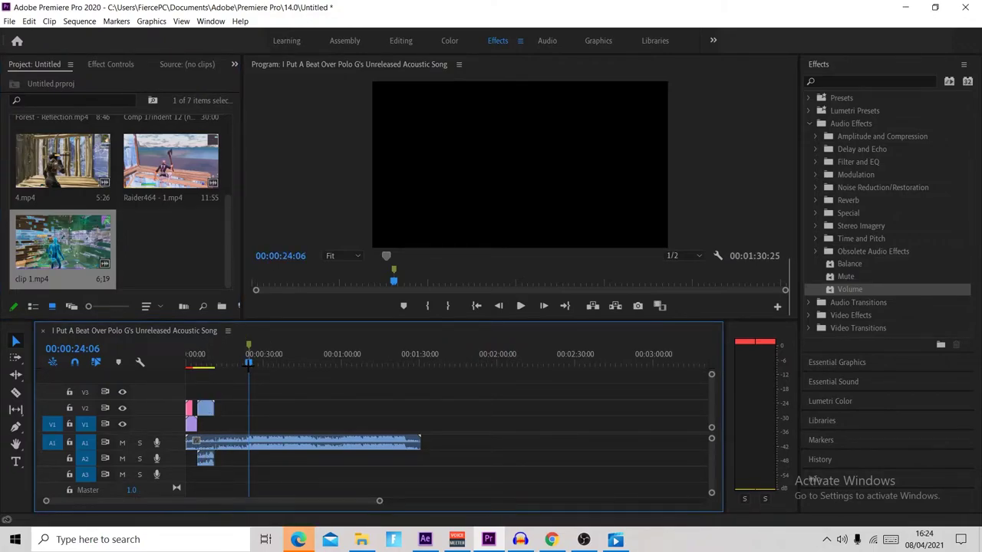
drag(248, 360, 197, 362)
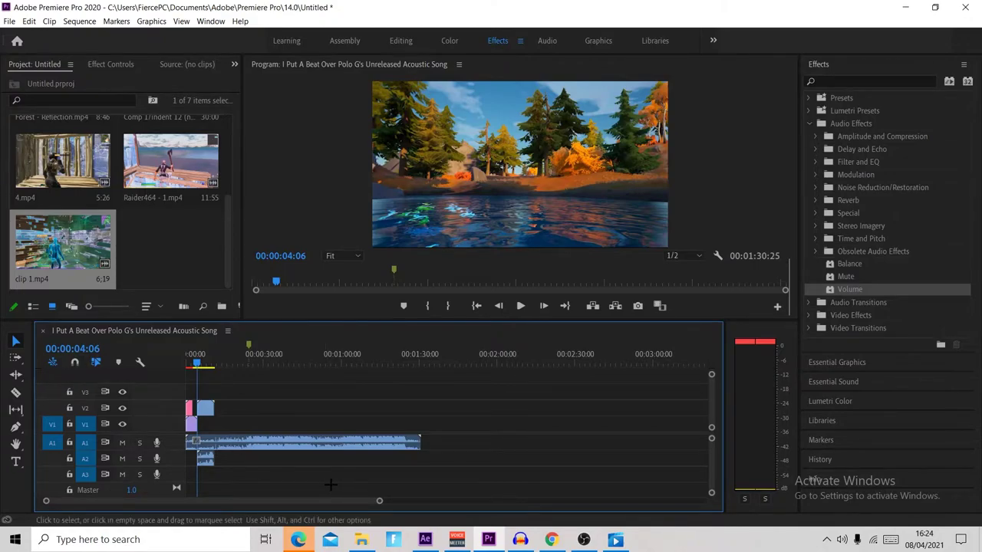
drag(379, 501, 158, 502)
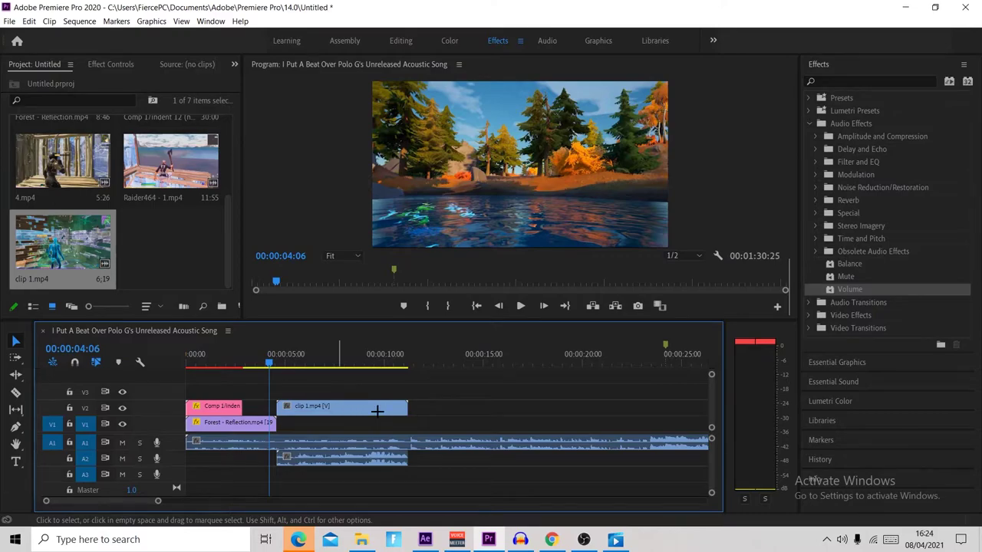
drag(361, 406, 350, 408)
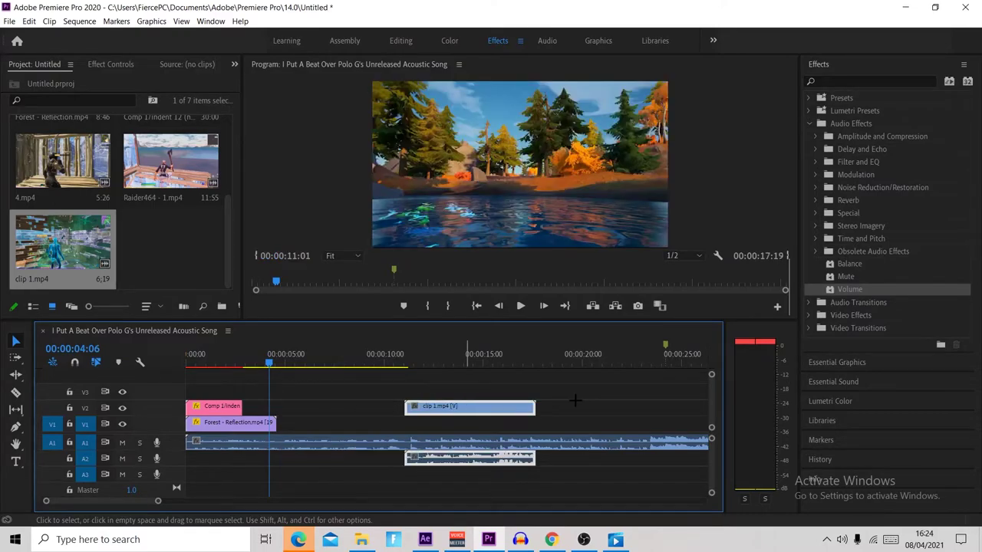
drag(450, 407, 614, 407)
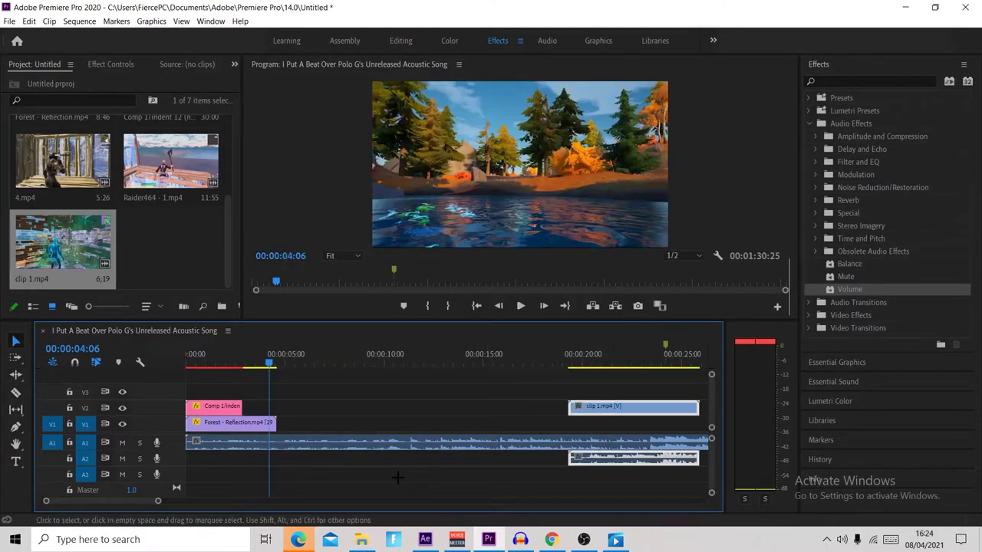
scroll(398, 477, down, 5)
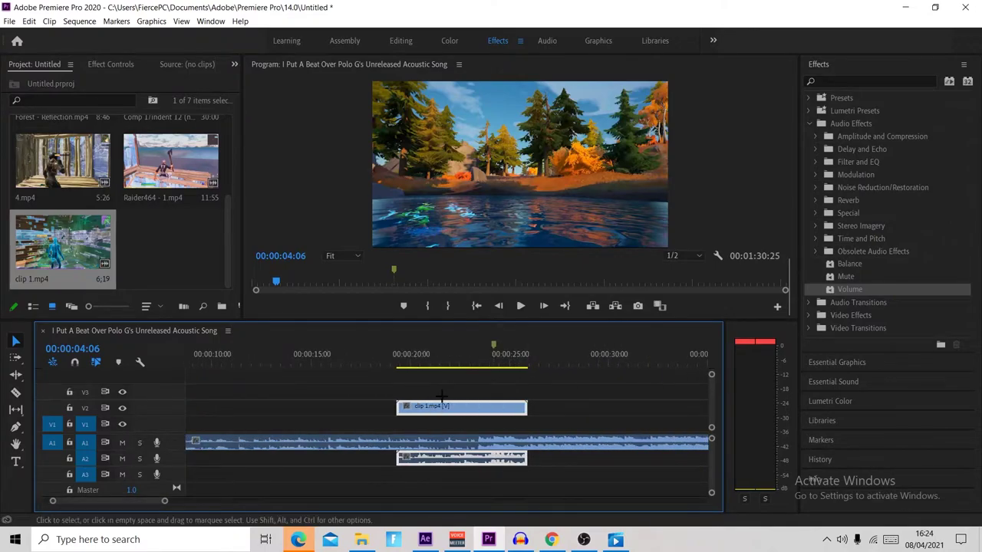
drag(451, 407, 469, 414)
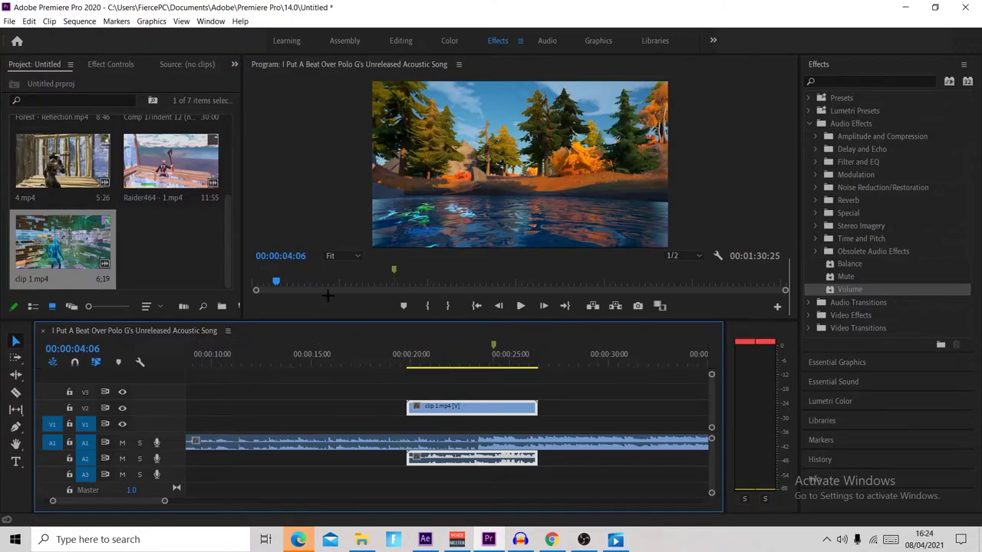
click(318, 435)
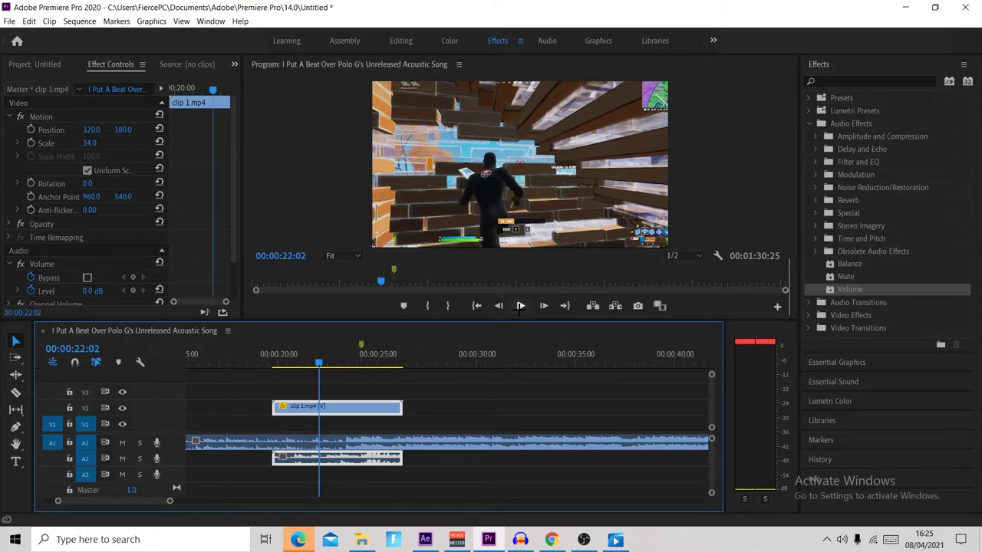
Preview the gameplay clip and split clip 1.mp4 at 00:00:24:05 with the Razor tool.
click(520, 306)
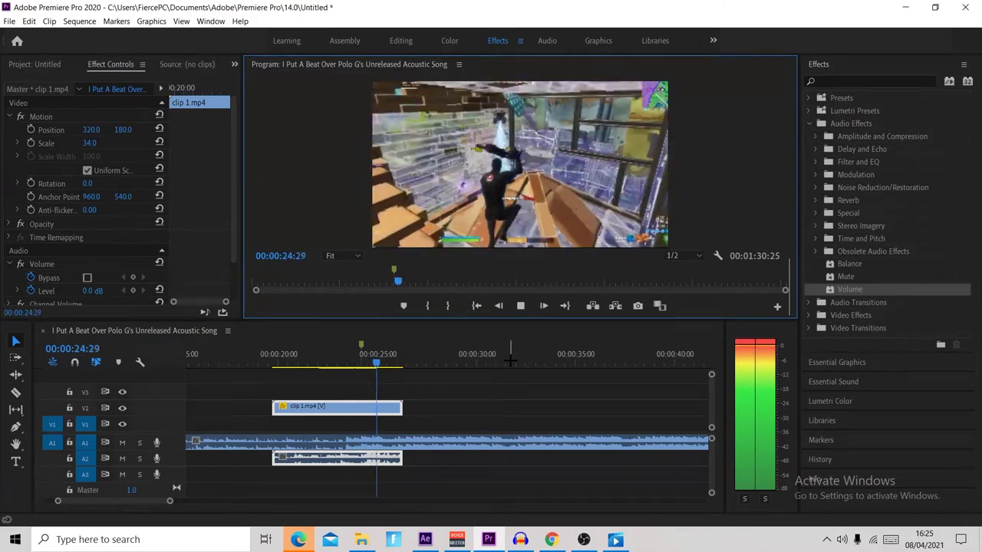
key(space)
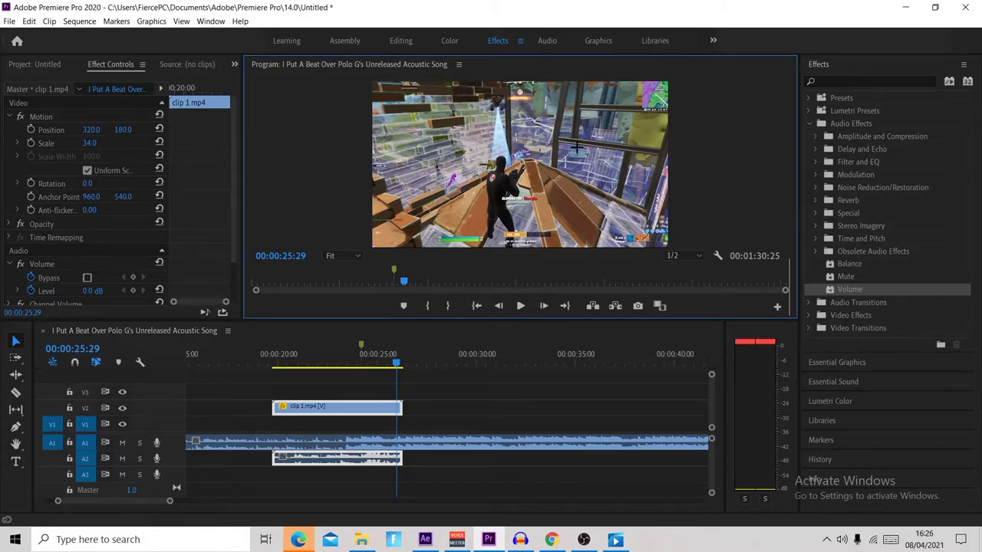
click(328, 357)
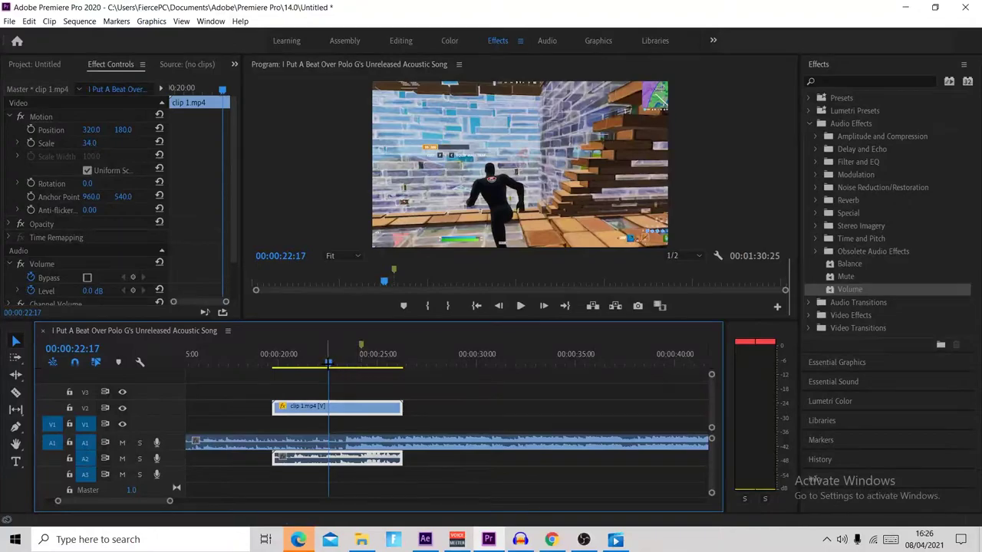
drag(328, 361, 361, 362)
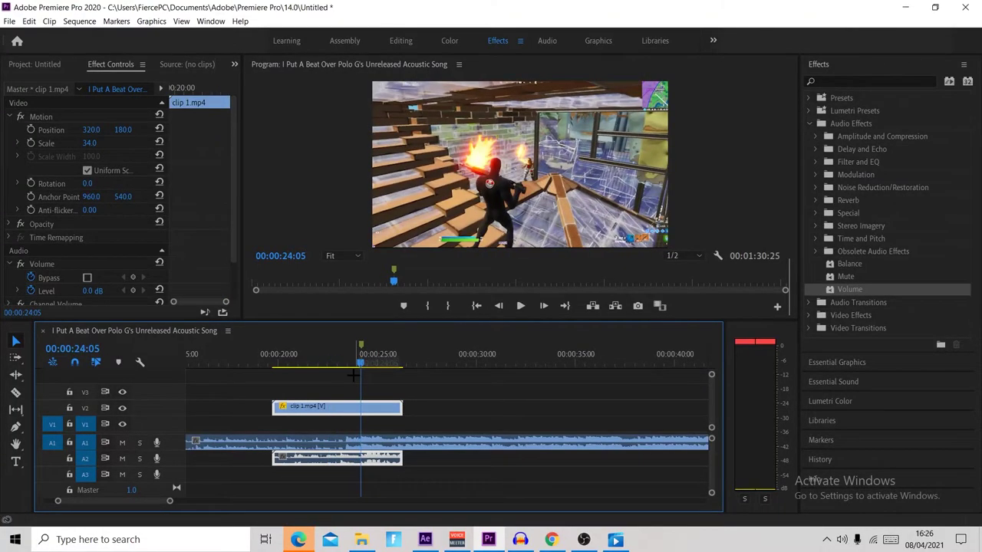
key(c)
click(363, 408)
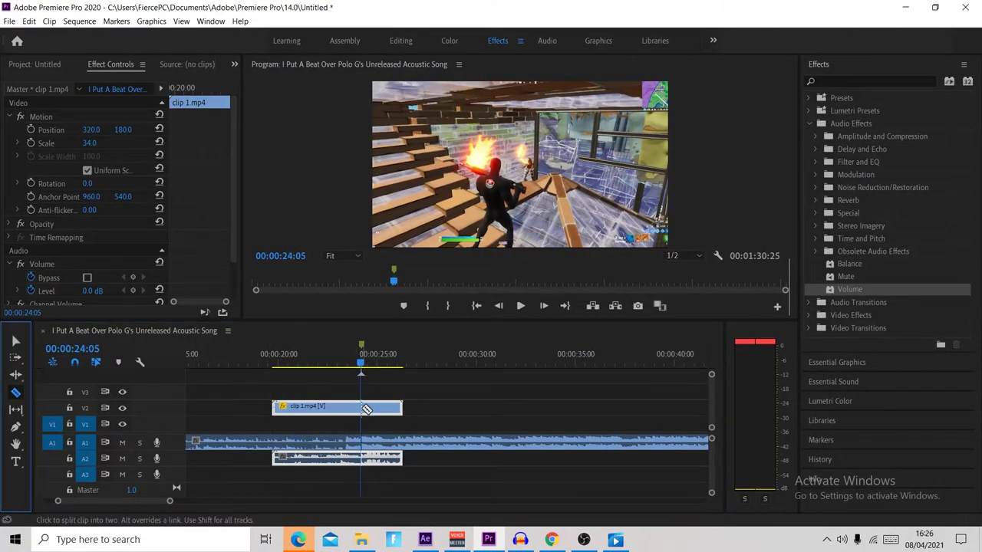
click(15, 341)
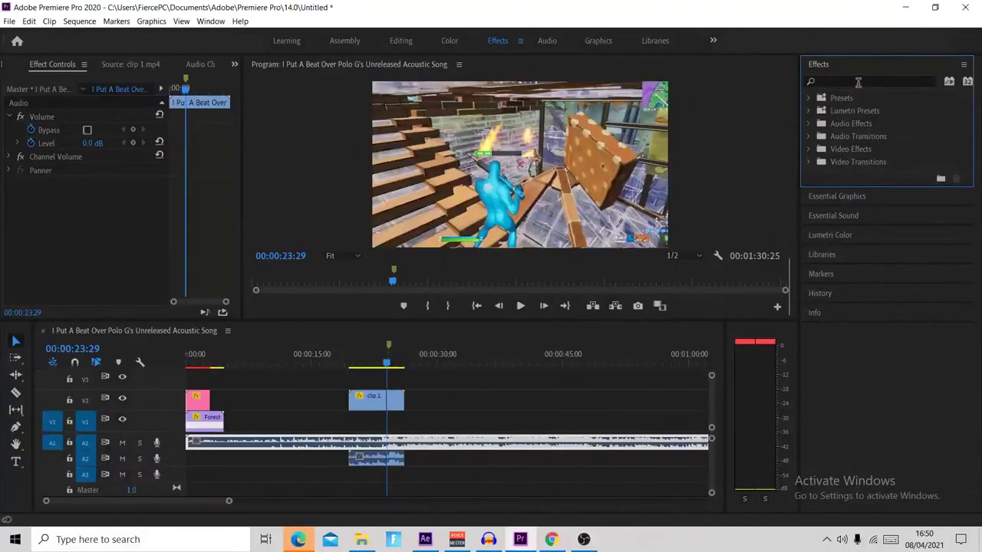
click(857, 80)
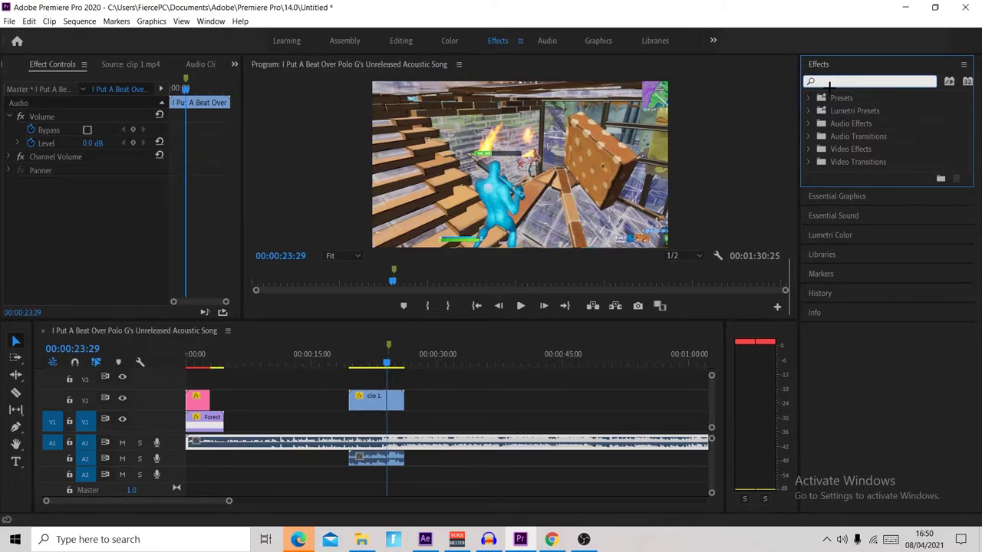
Find uni.Glimmer in Effects and apply it to the gameplay clip on V2.
text(glimmer)
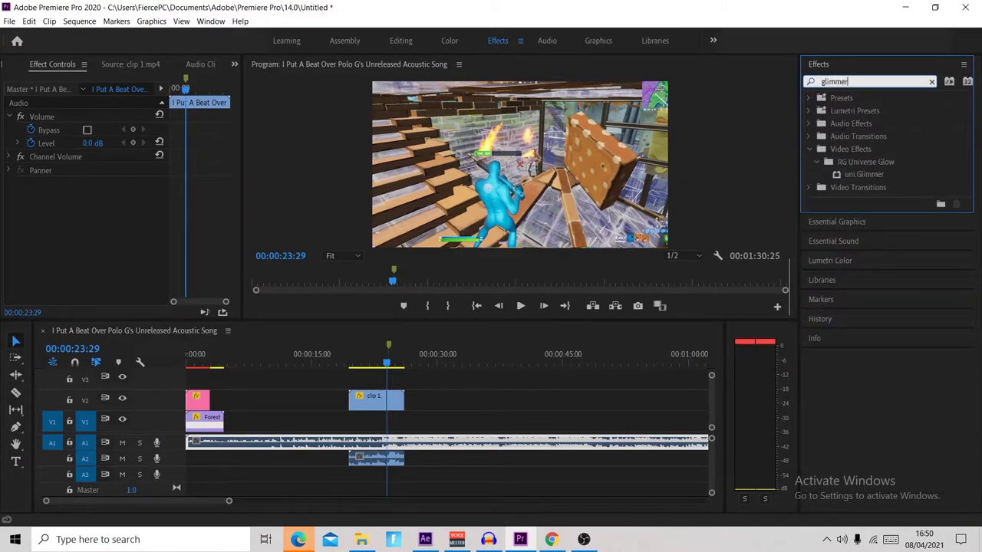
click(865, 174)
drag(648, 243, 395, 399)
click(390, 364)
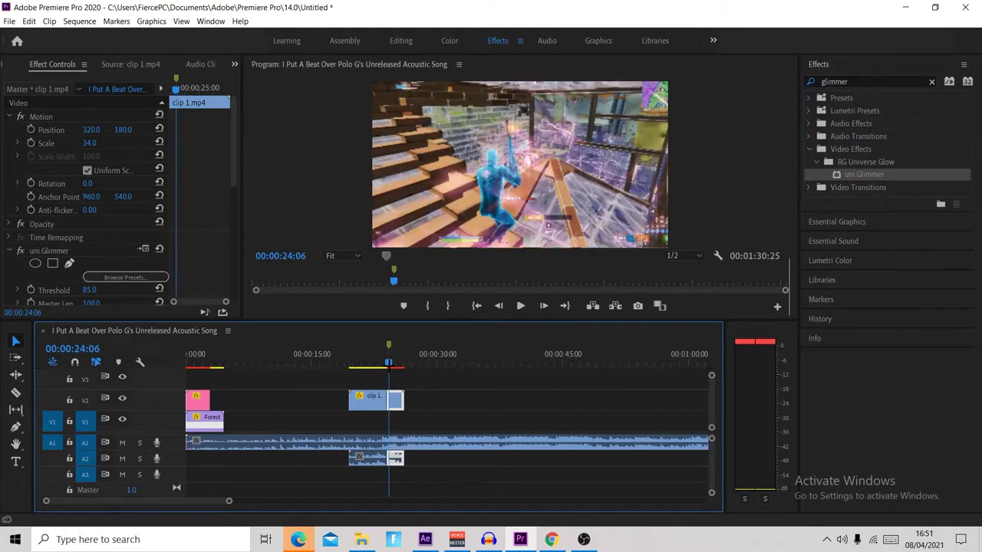
Try the uni.Glimmer Threshold at 100, then lower it to 80.
scroll(76, 197, down, 1)
scroll(77, 197, down, 5)
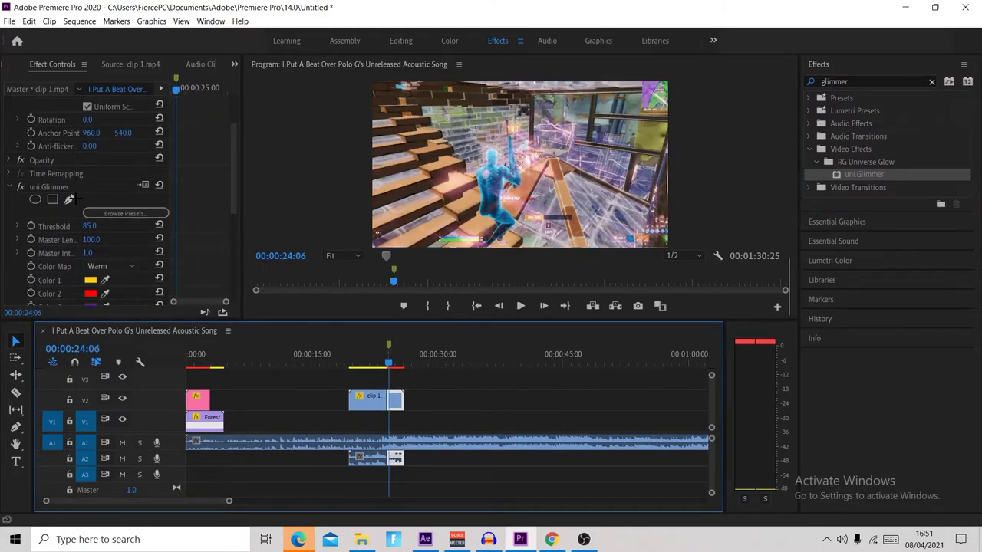
click(92, 223)
click(100, 214)
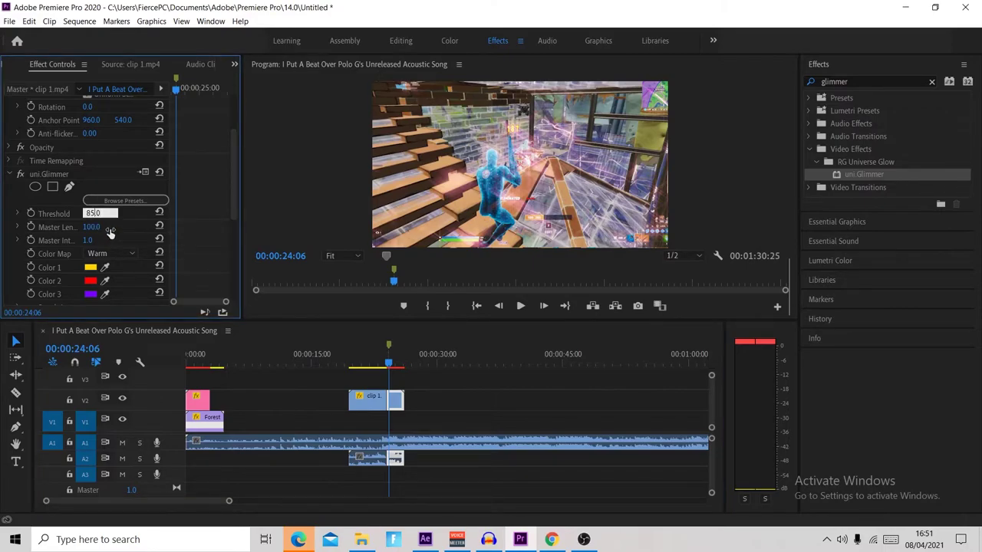
text(100)
key(Return)
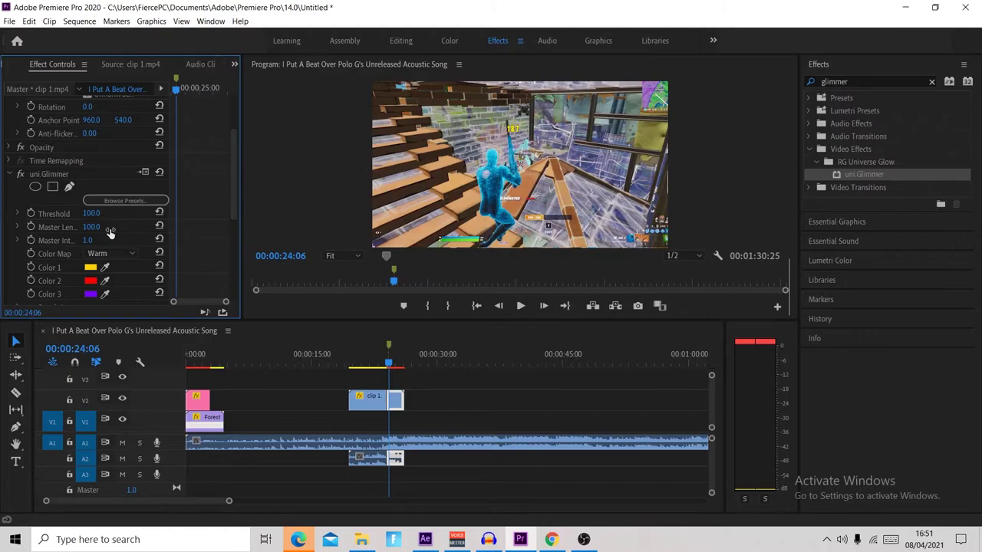
click(91, 214)
key(BackSpace)
text(8)
key(Return)
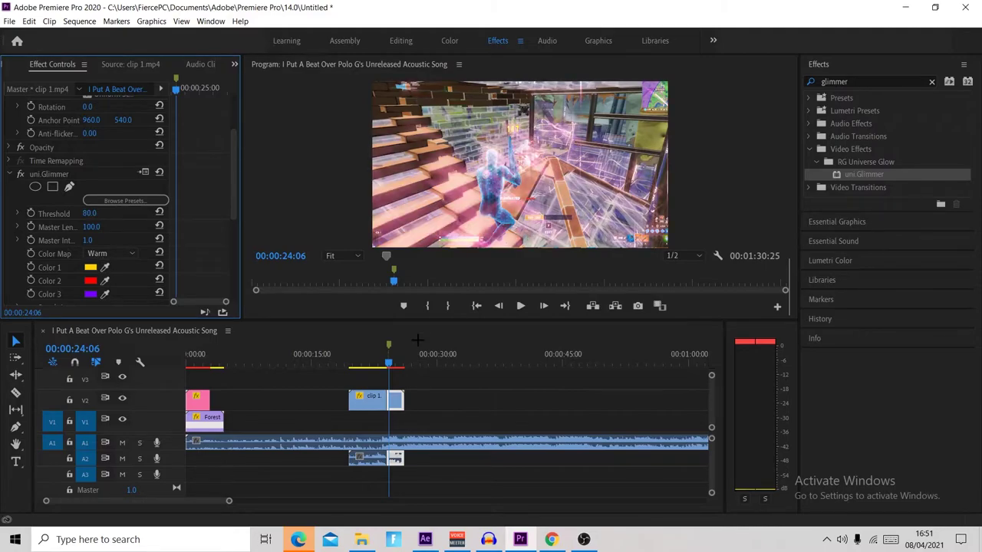
Settle the uni.Glimmer Threshold at 85.
click(90, 214)
click(94, 214)
key(BackSpace)
text(5)
key(Return)
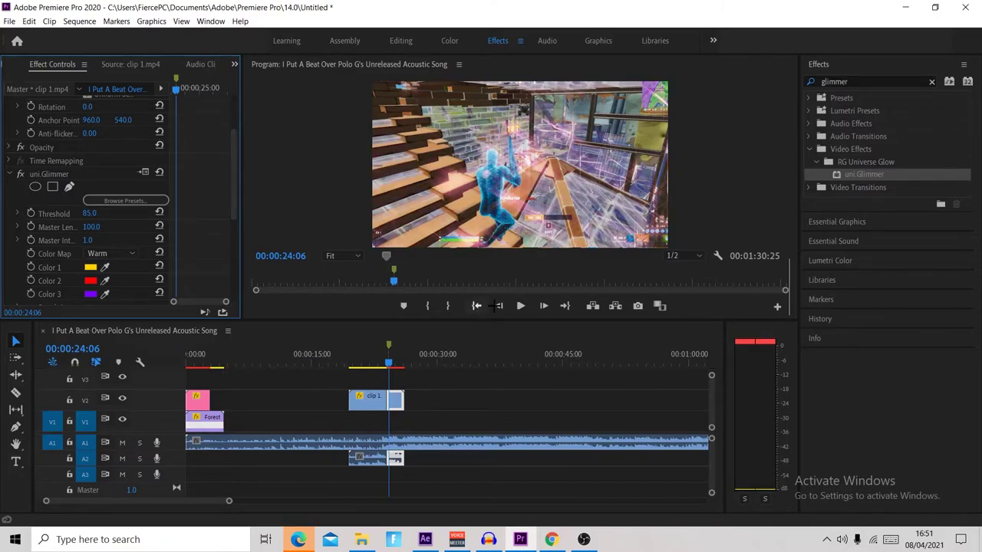